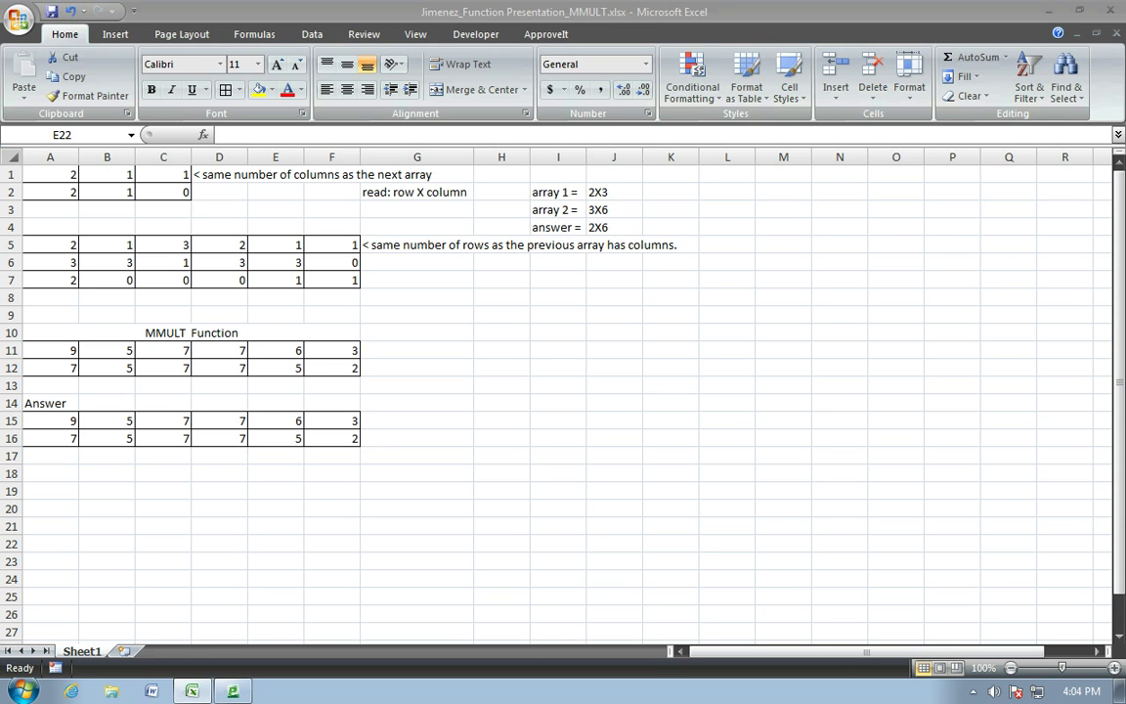
- Examine the two input arrays in A1:C2 and A5:F7 and the MMULT result block in A11:F12
key(alt+Tab)
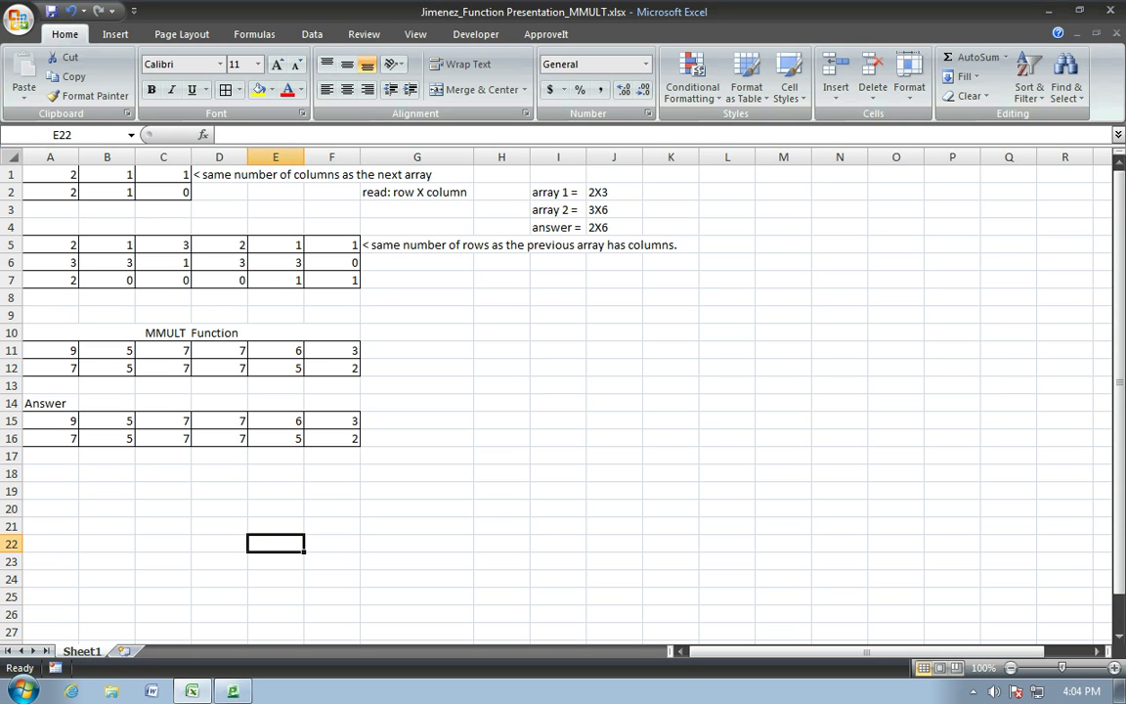
click(50, 297)
click(107, 245)
click(106, 209)
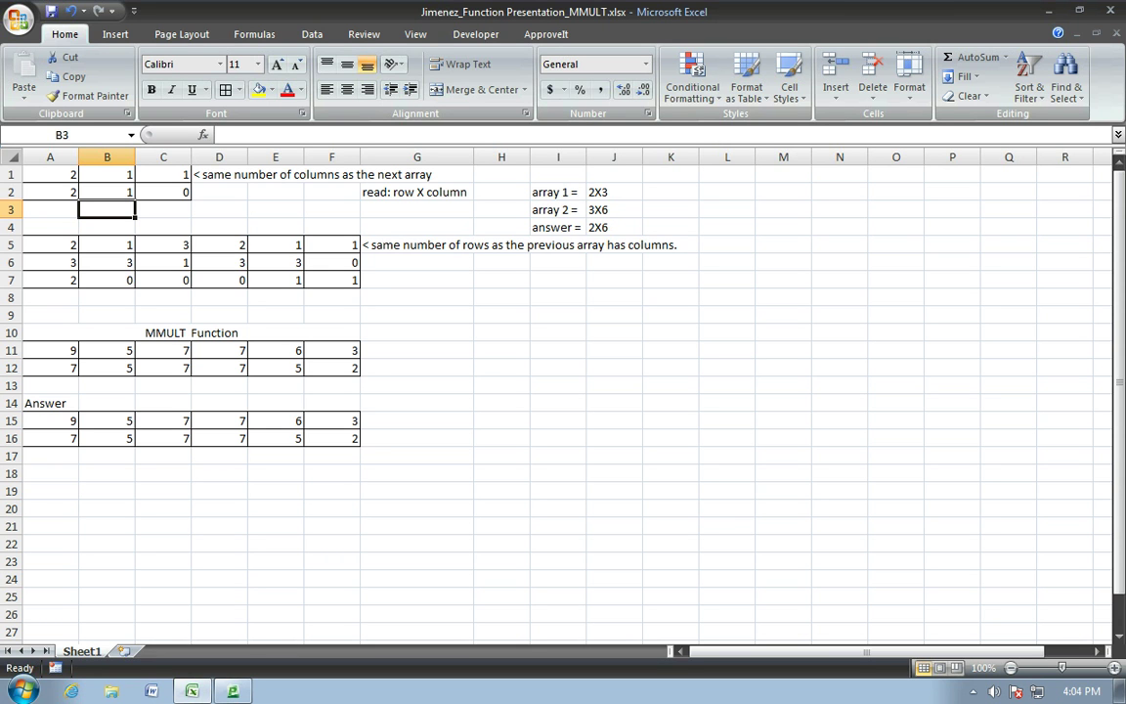
drag(275, 210, 332, 209)
click(163, 209)
click(50, 174)
click(78, 194)
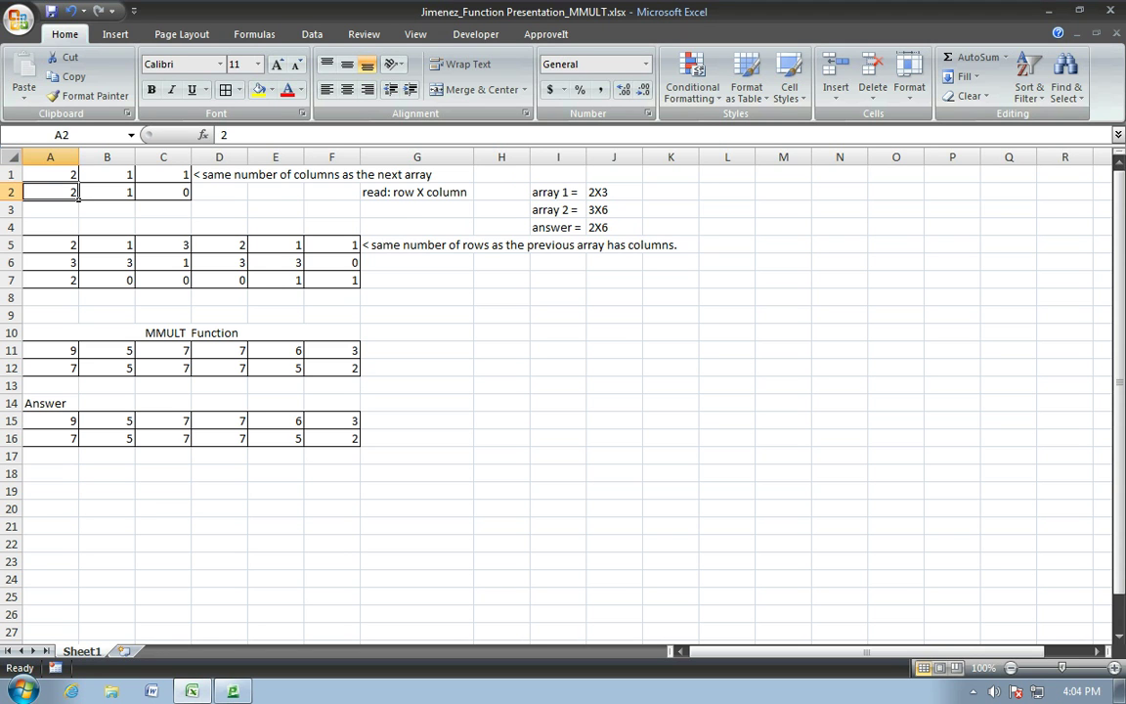
drag(70, 178, 191, 198)
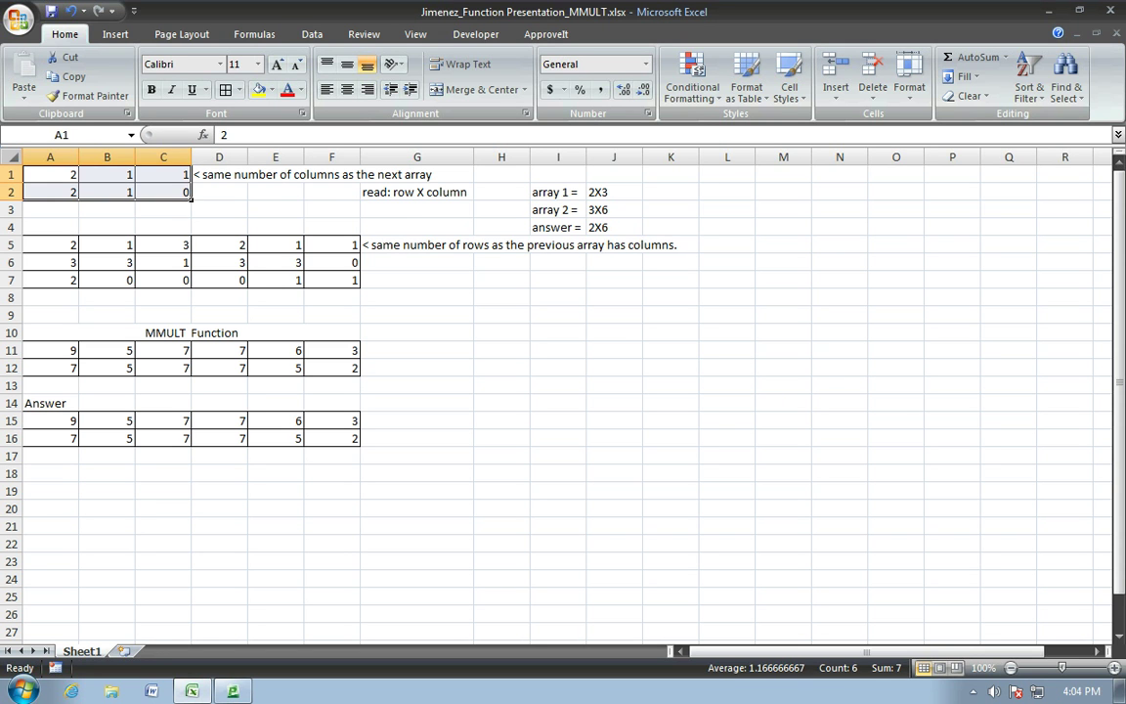
drag(49, 244, 333, 280)
drag(332, 350, 51, 367)
click(76, 408)
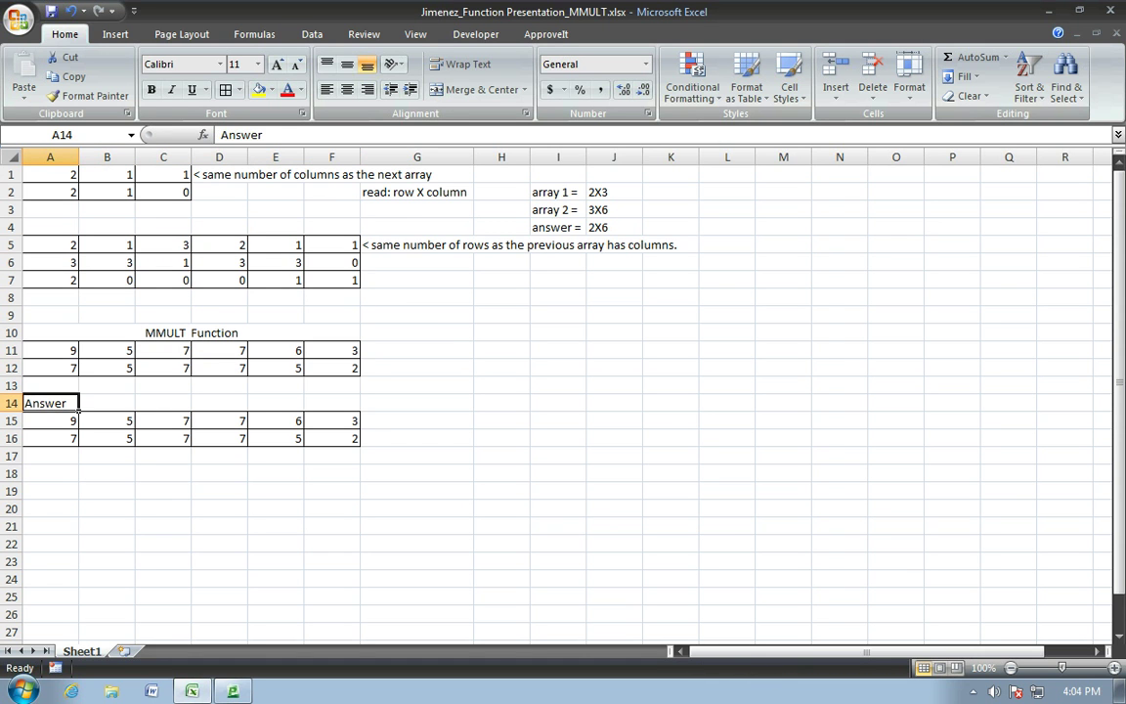
- Enter the label "Answer" in cell A19 beneath the existing answer block
click(49, 490)
click(49, 473)
click(50, 490)
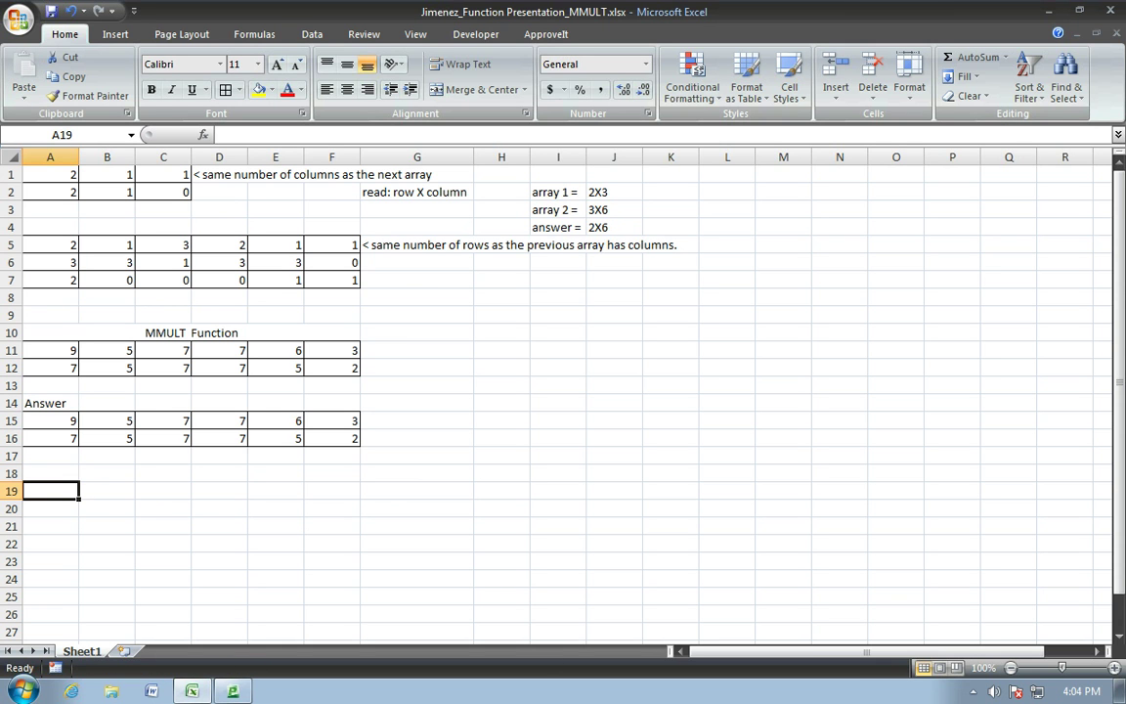
text(Answer)
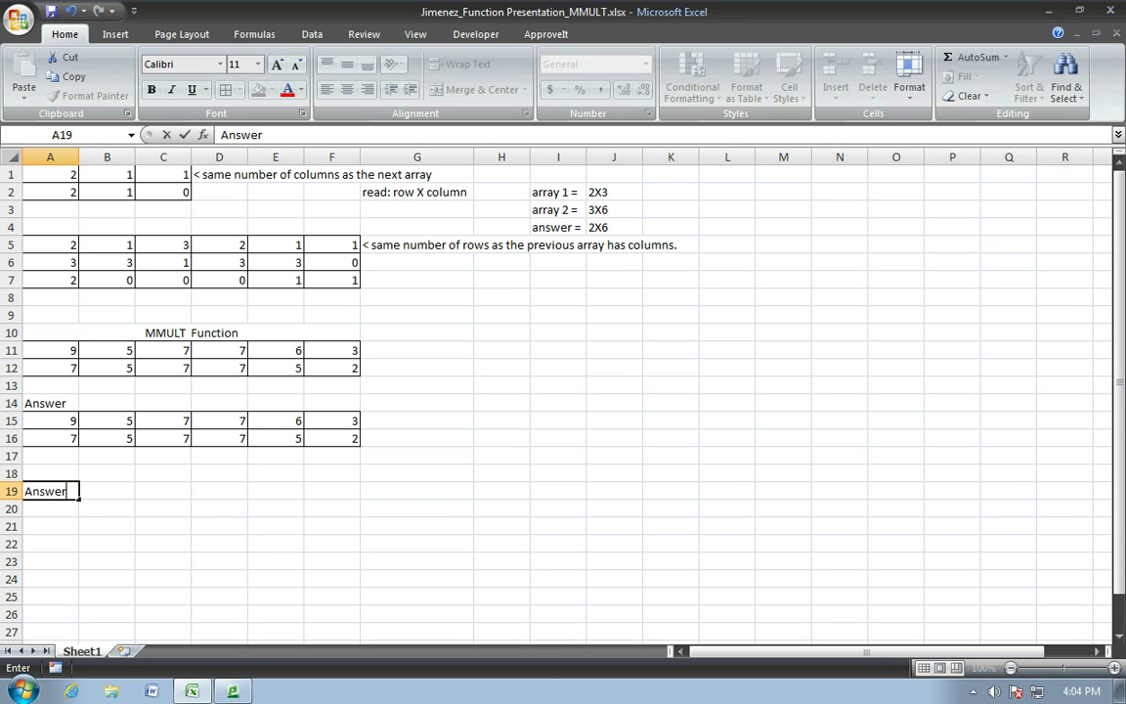
key(Return)
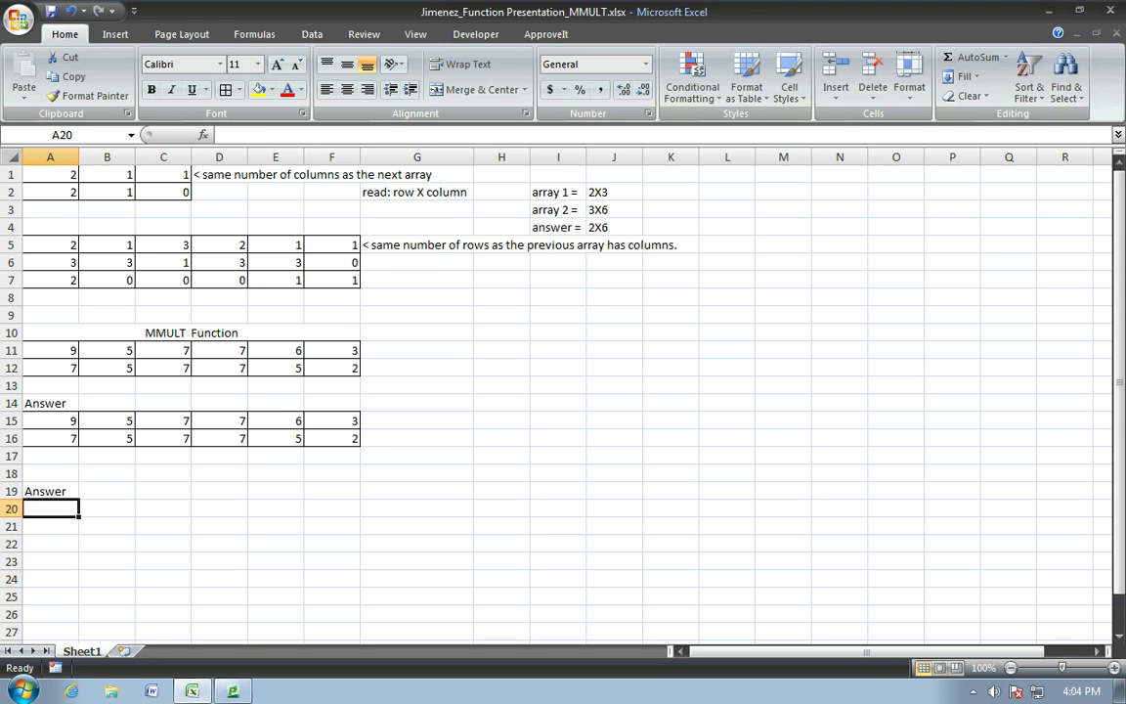
- Apply all borders to the two-row, six-column range A20:F21 under the new Answer label
key(shift+Down)
key(shift+Right)
key(shift+Right)
key(shift+Right)
key(shift+Right)
key(shift+Right)
click(225, 90)
click(416, 561)
click(163, 491)
click(107, 473)
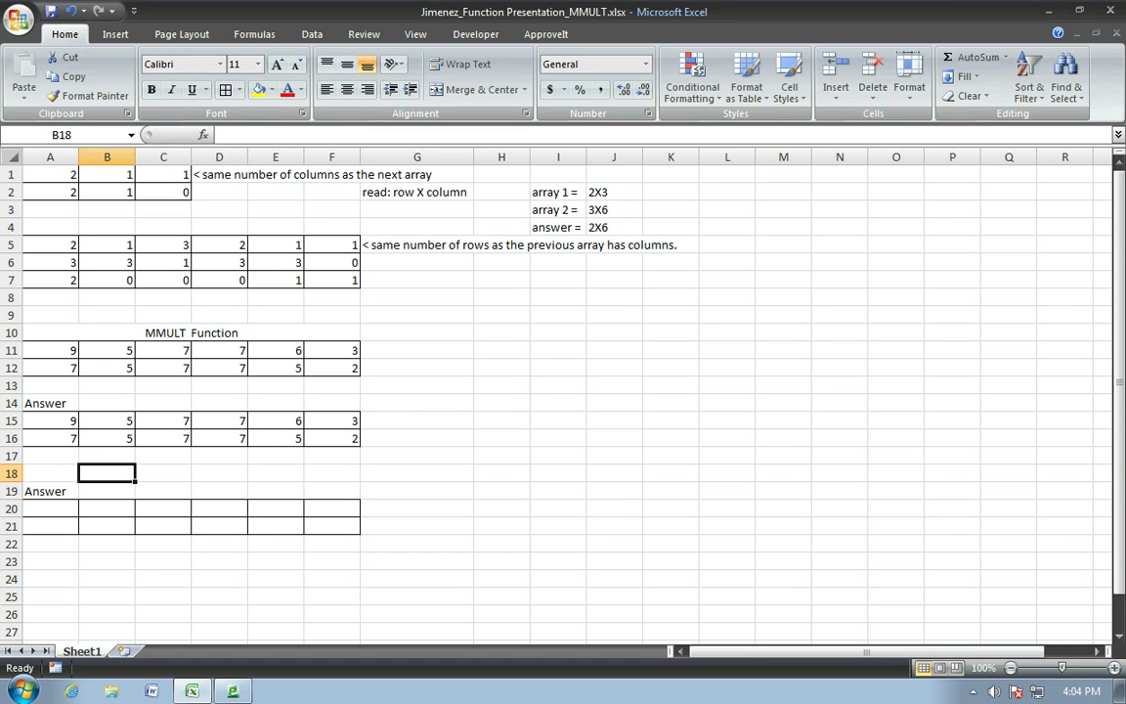
click(107, 491)
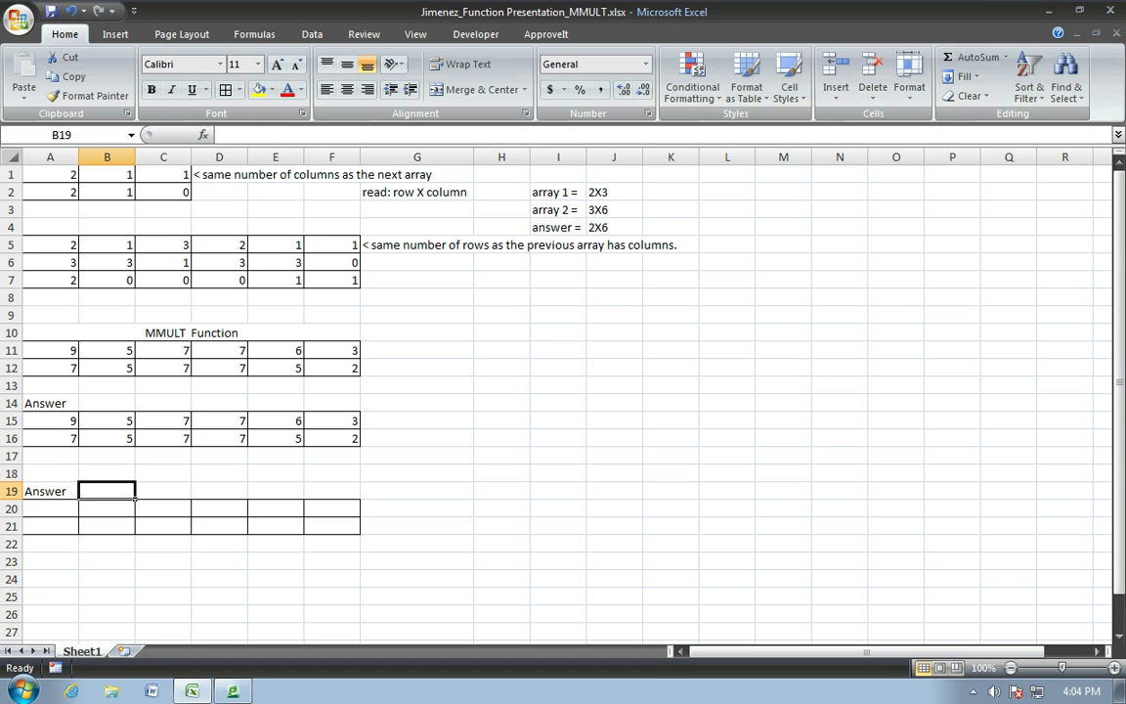
- Compare the number of columns in the first array (A1:C2) with the number of rows in the second array (A5:F7)
click(163, 209)
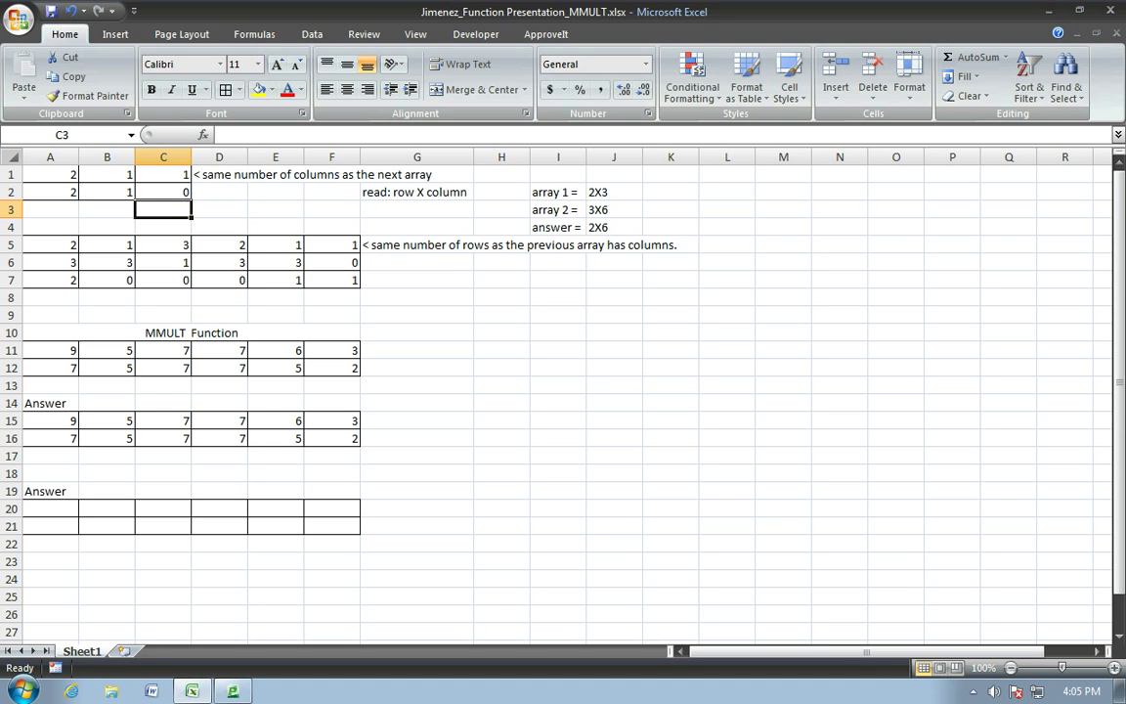
click(49, 227)
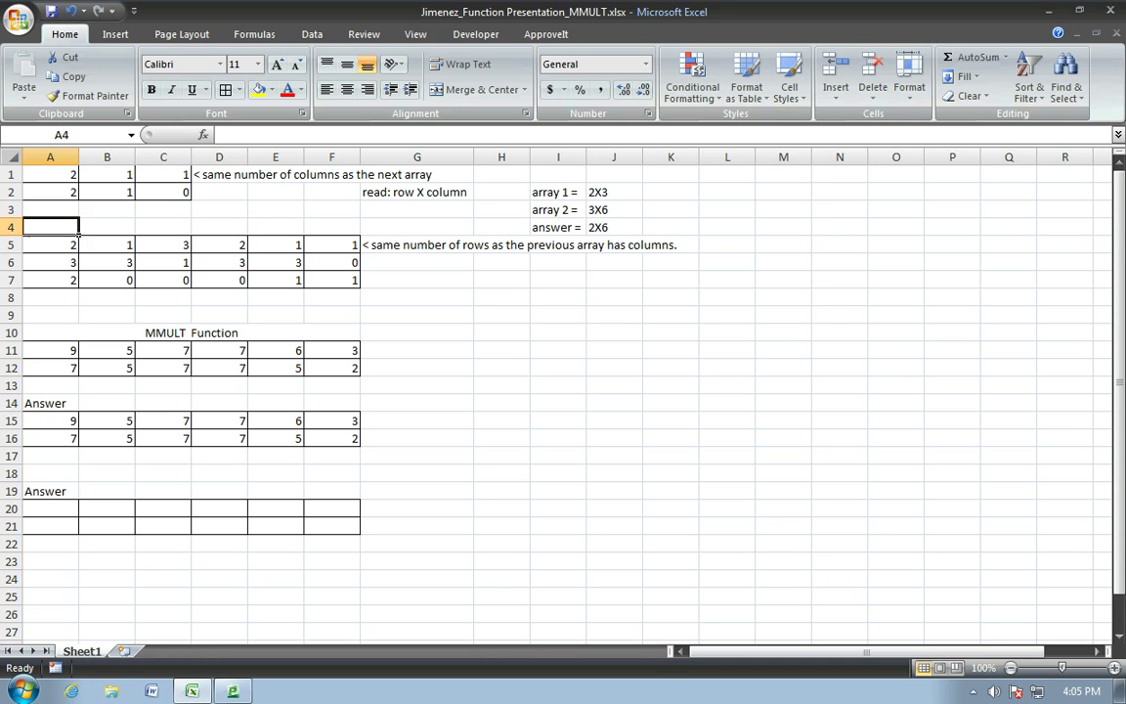
click(50, 209)
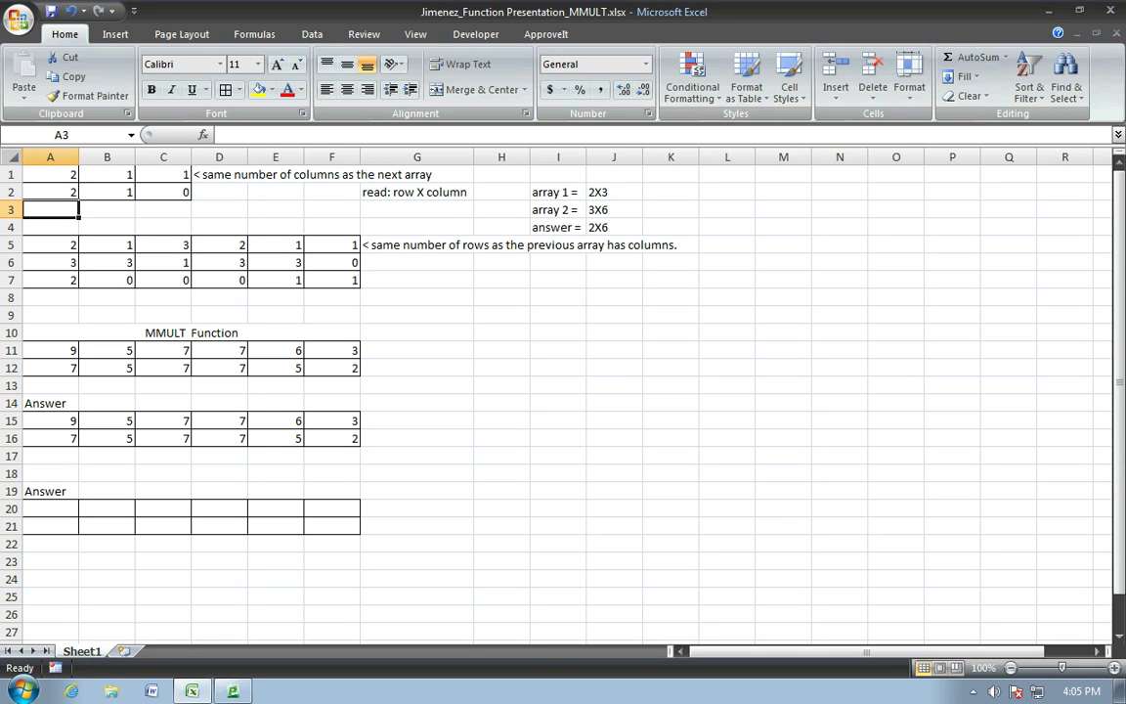
drag(54, 174, 192, 174)
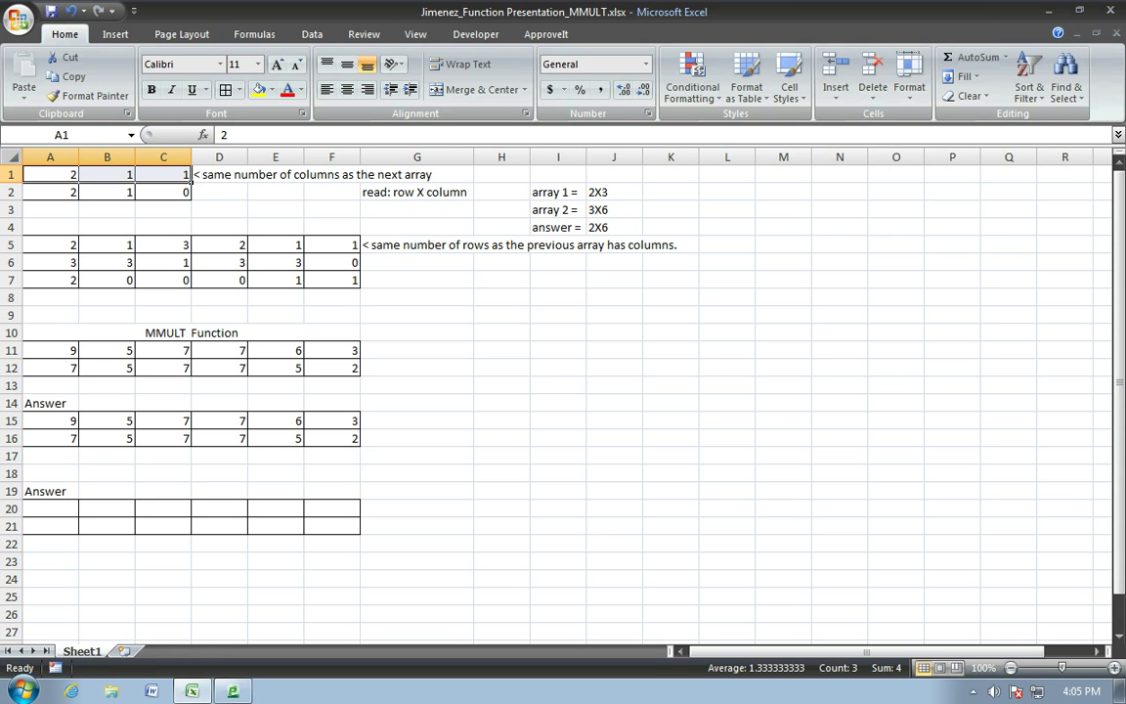
click(74, 226)
click(76, 248)
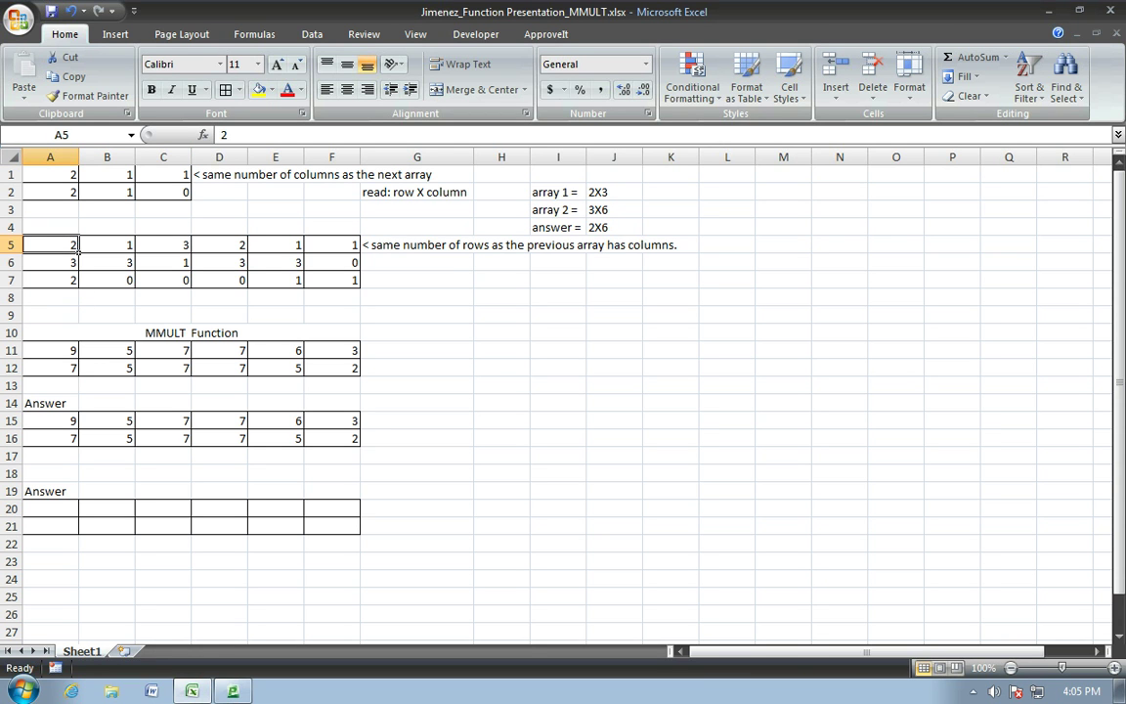
click(77, 261)
click(77, 245)
click(76, 281)
click(76, 262)
click(77, 280)
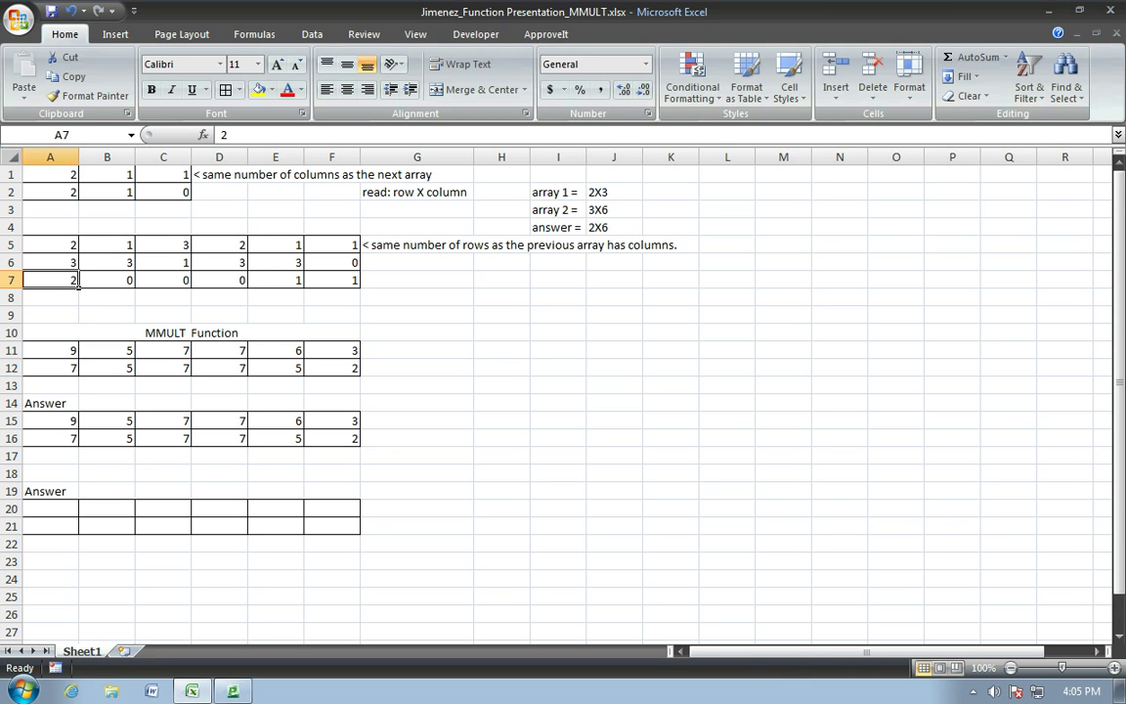
- Count the rows and columns of the first array in A1:C2 and check them against the array 1 size label in J2
click(219, 209)
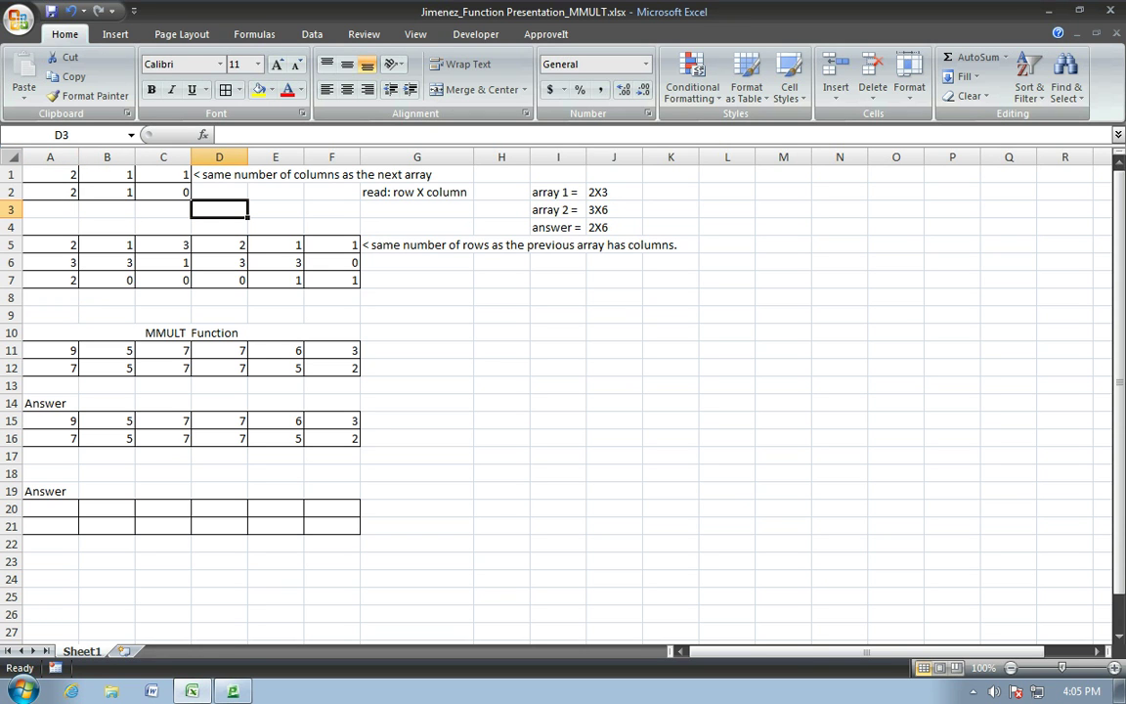
click(77, 174)
click(76, 191)
click(77, 174)
click(133, 174)
click(190, 175)
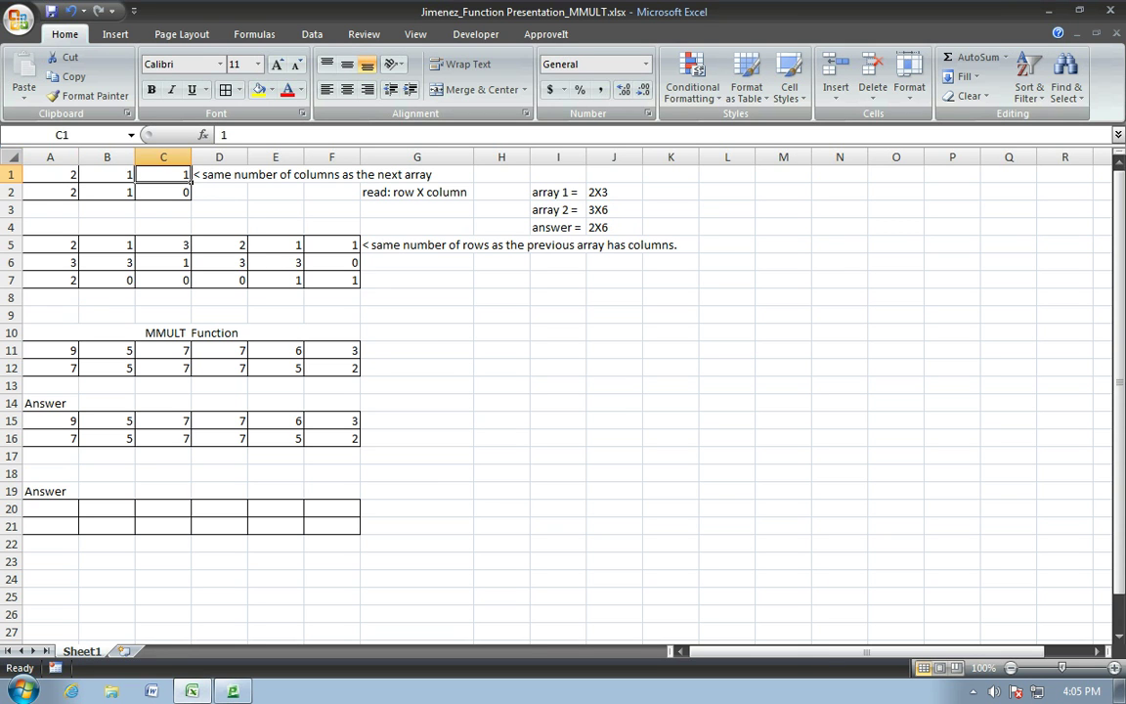
click(76, 175)
click(77, 191)
click(76, 174)
click(76, 192)
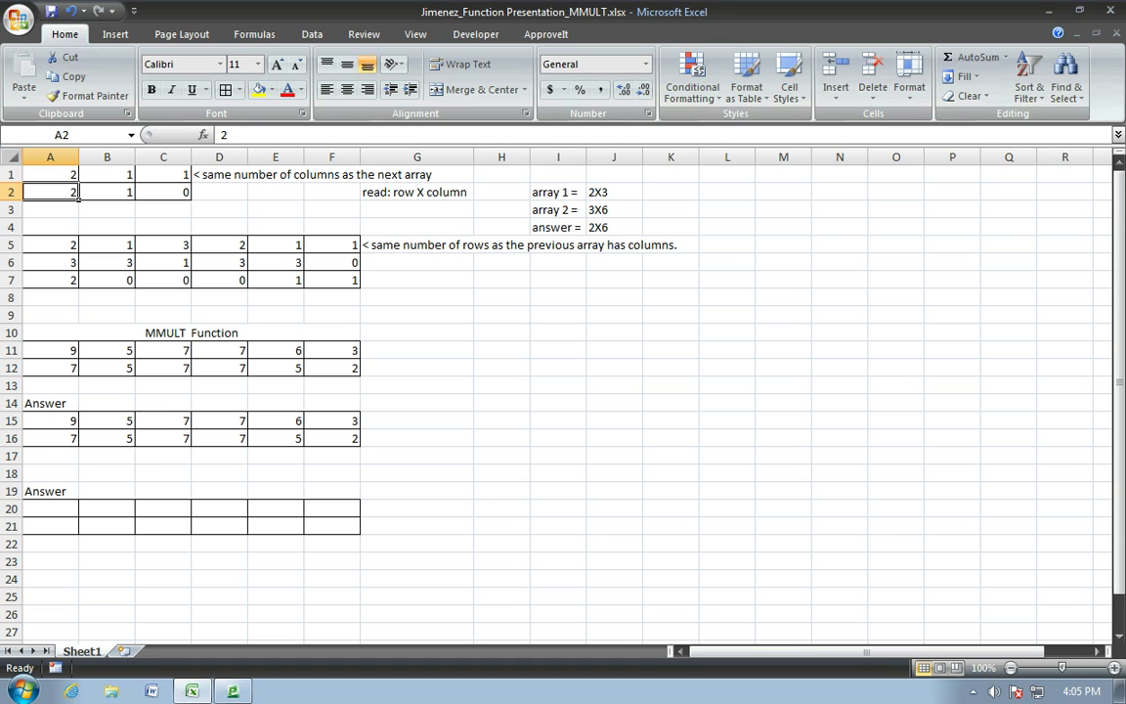
click(76, 174)
click(133, 174)
click(189, 175)
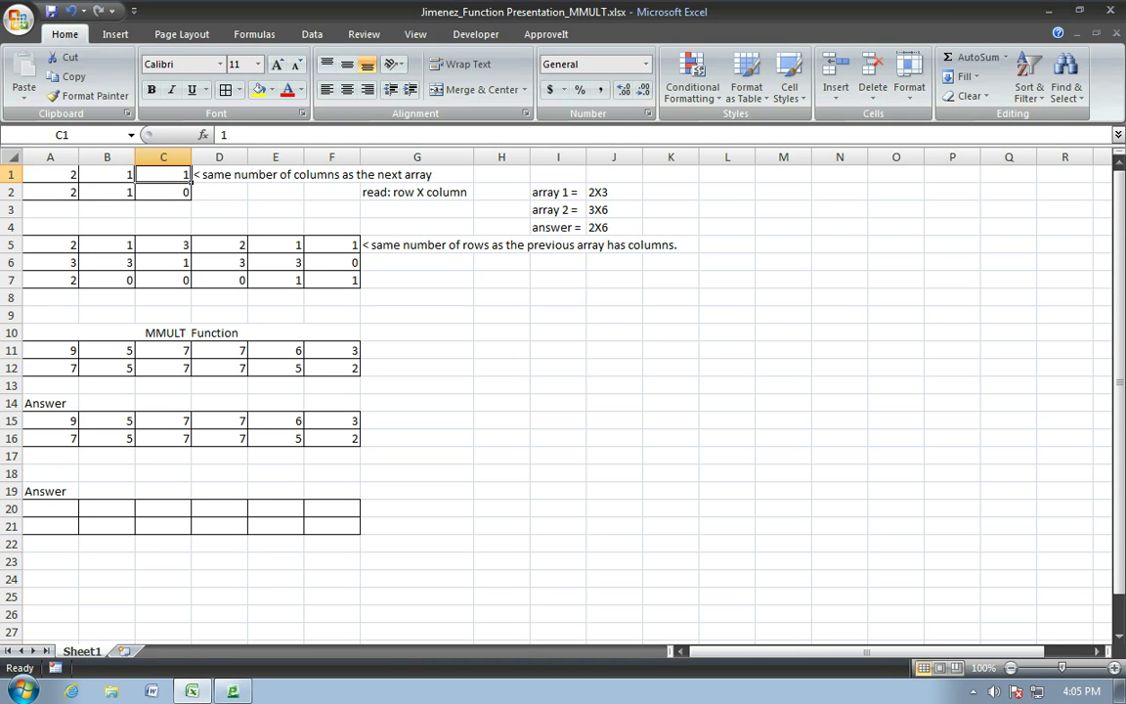
click(637, 195)
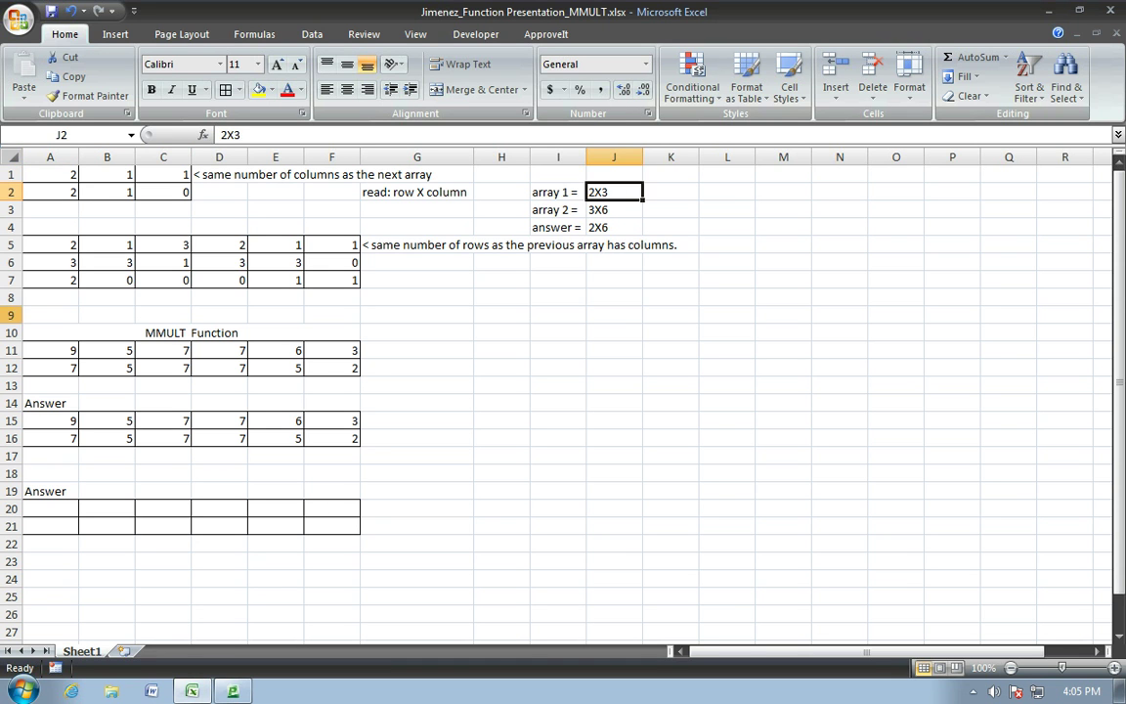
click(557, 191)
click(614, 191)
- Count the rows and columns of the second array in A5:F7 and check them against the array 2 size label in J3
click(76, 248)
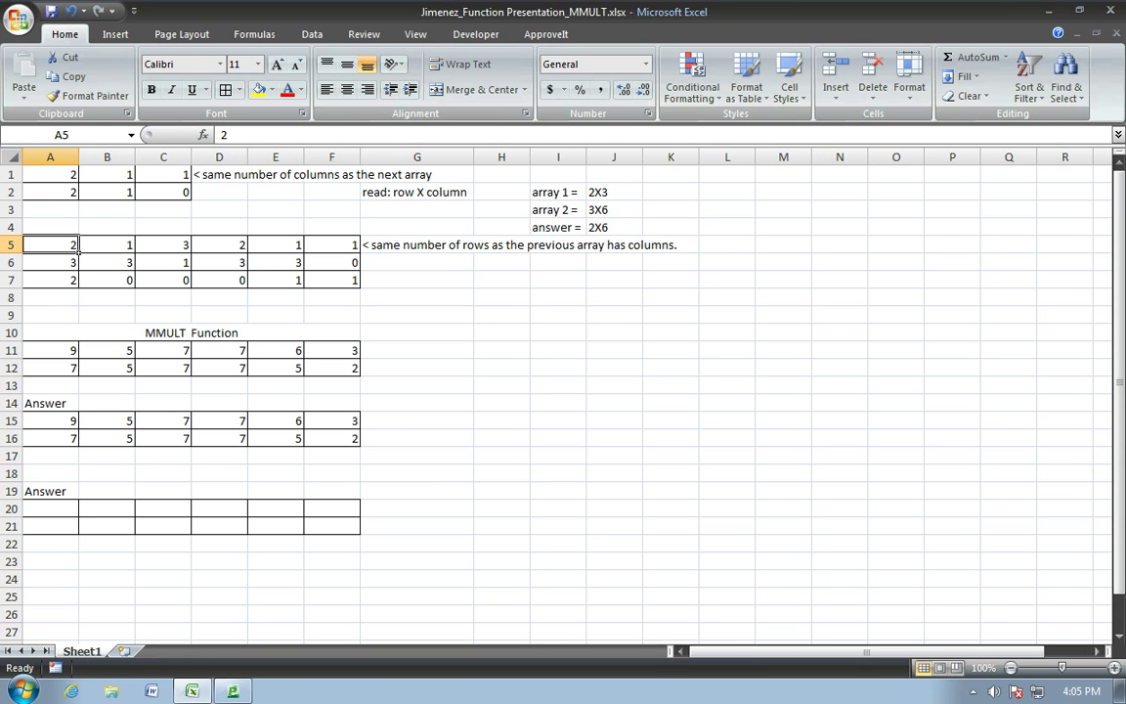
key(Down)
key(Down)
key(Up)
key(Up)
click(131, 247)
click(188, 247)
click(244, 247)
click(302, 247)
click(359, 247)
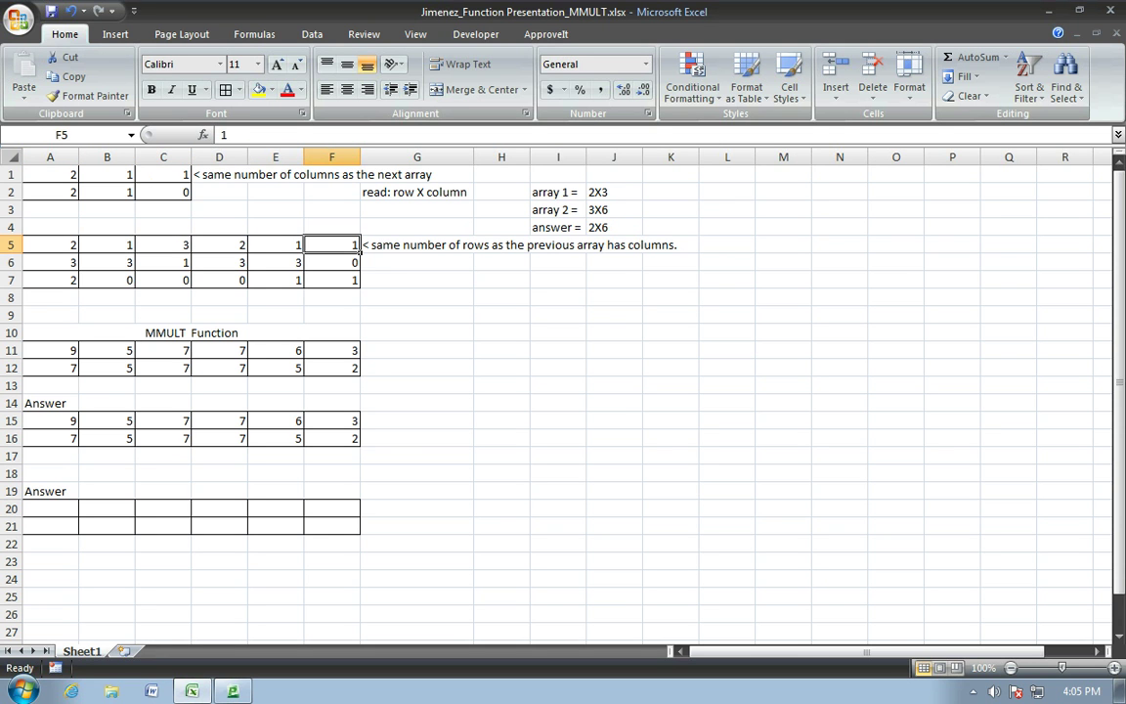
click(246, 320)
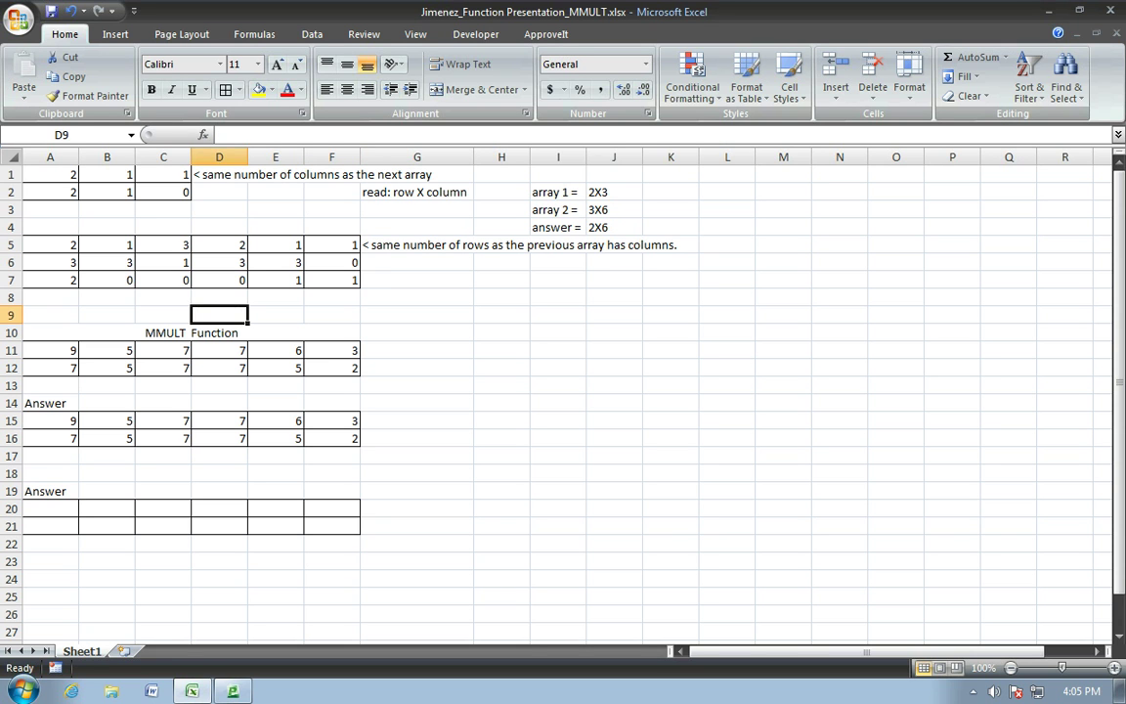
click(557, 210)
click(613, 209)
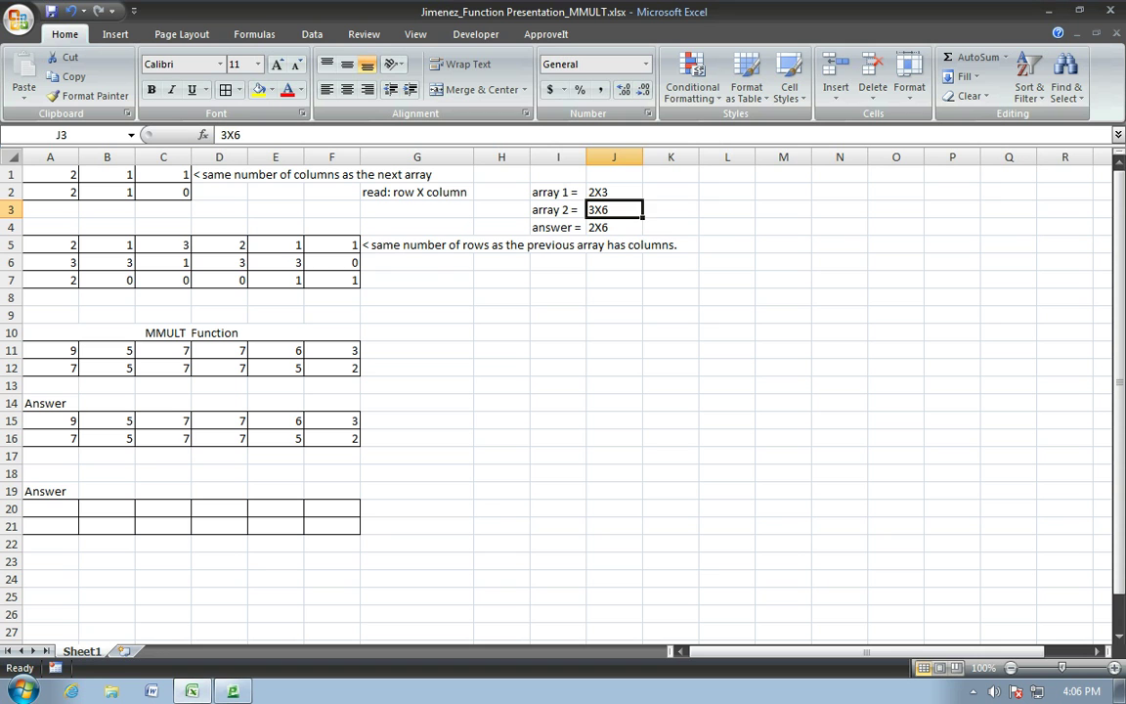
- Compare the inner and outer dimensions of the two array size labels in J2 and J3 with the answer size in J4
click(614, 191)
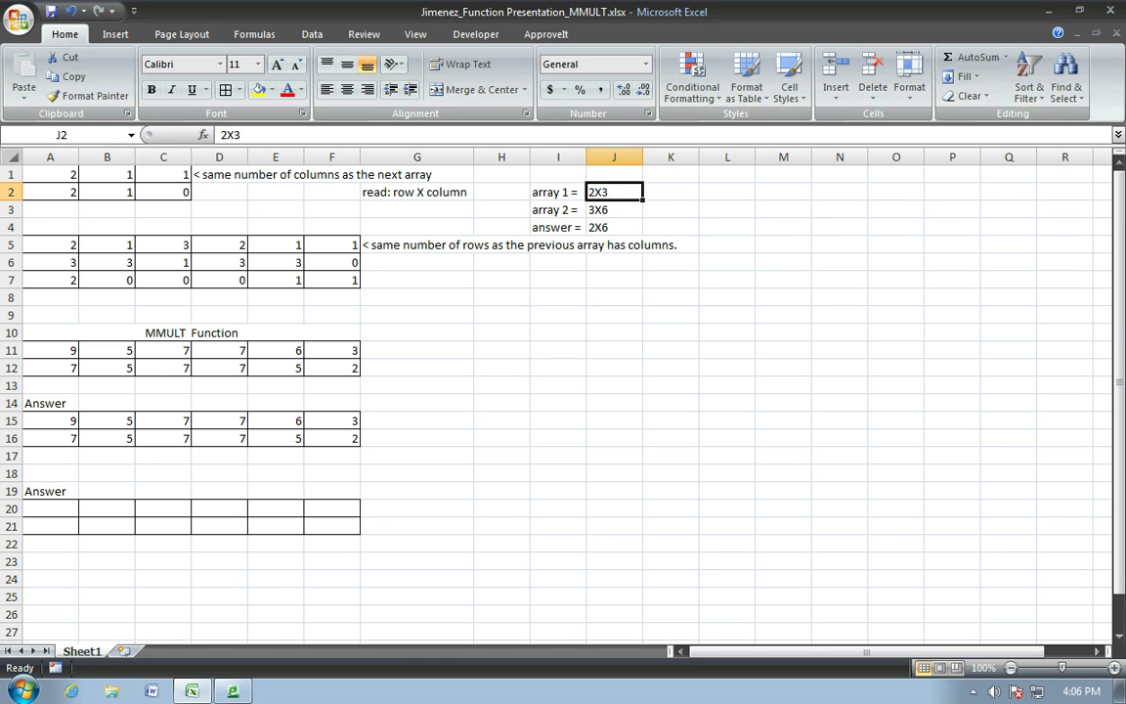
key(F2)
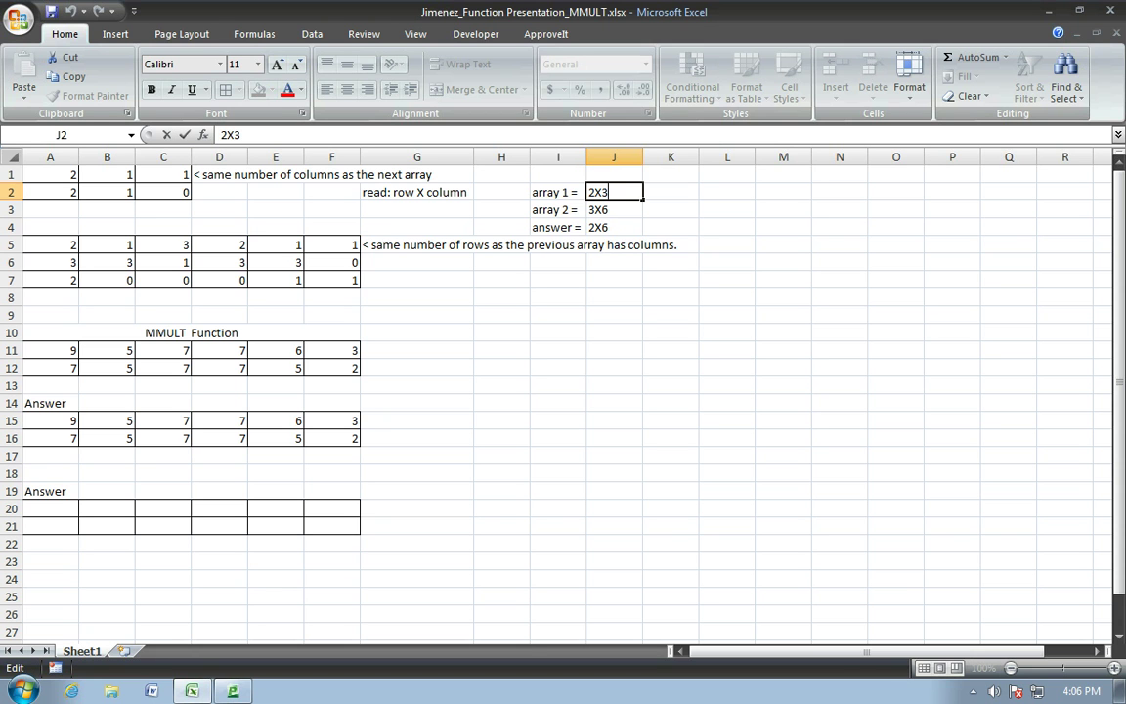
key(Return)
key(F2)
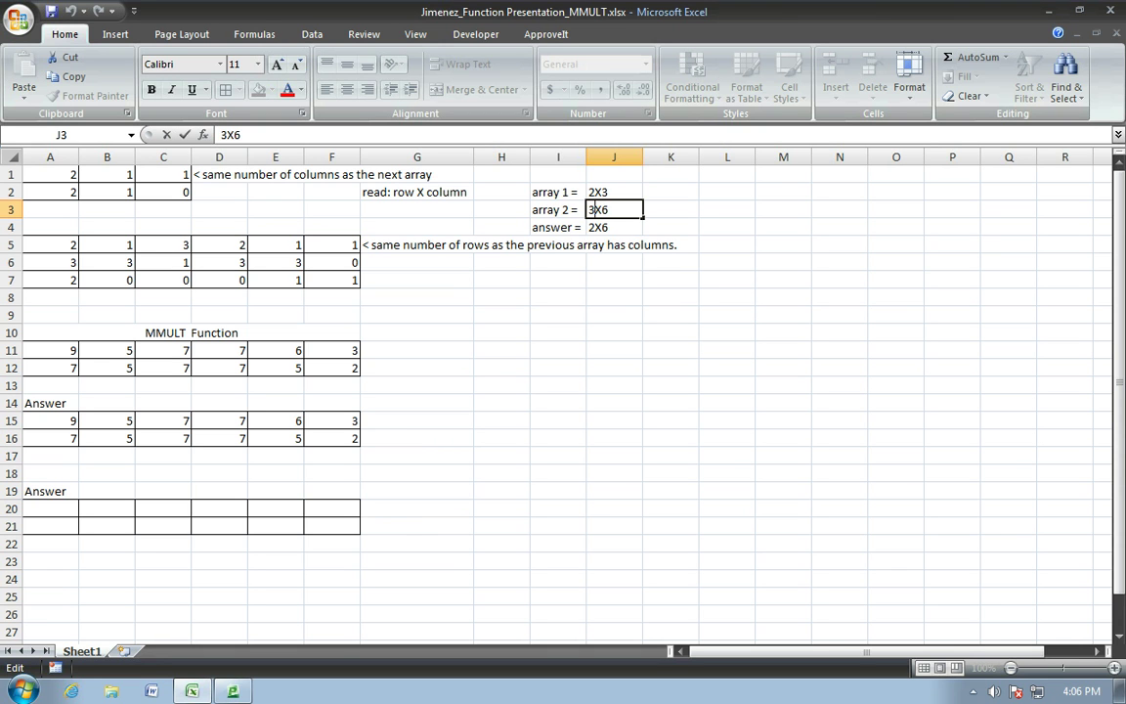
key(Return)
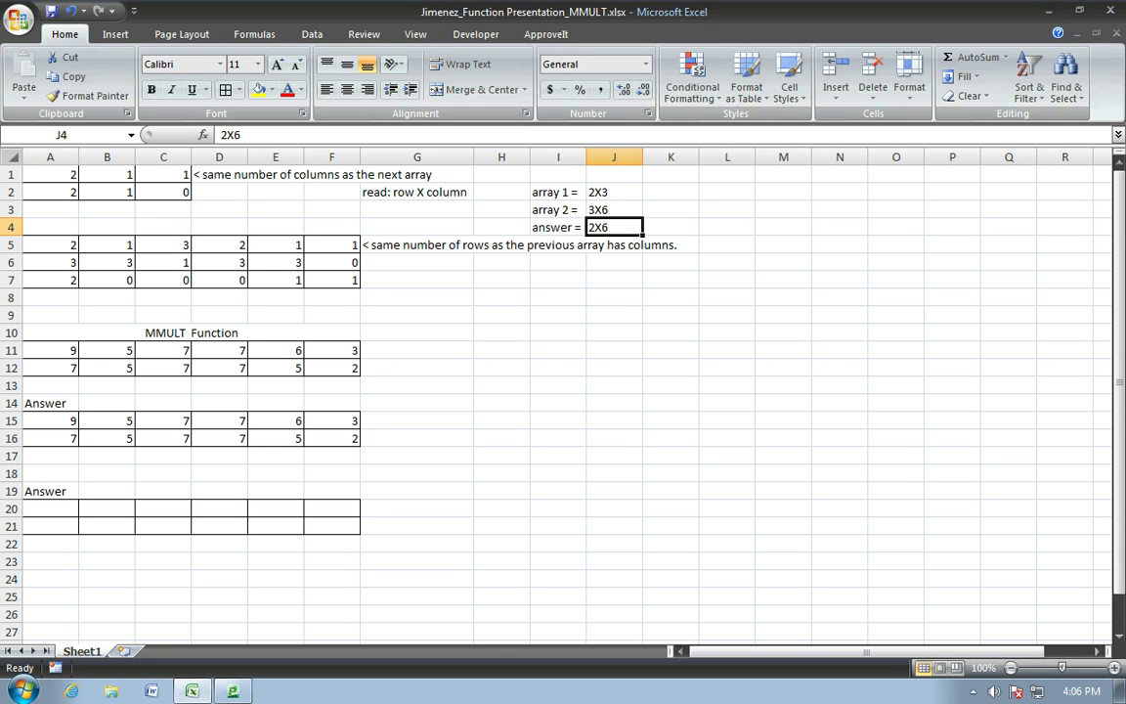
double_click(594, 191)
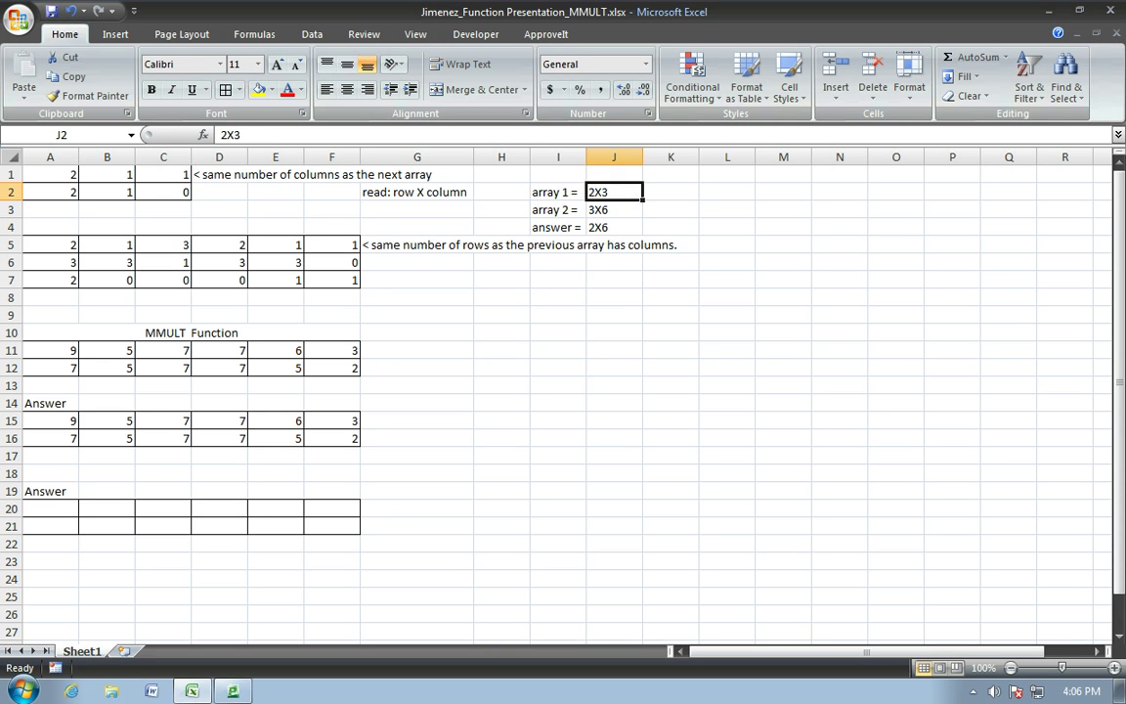
double_click(594, 209)
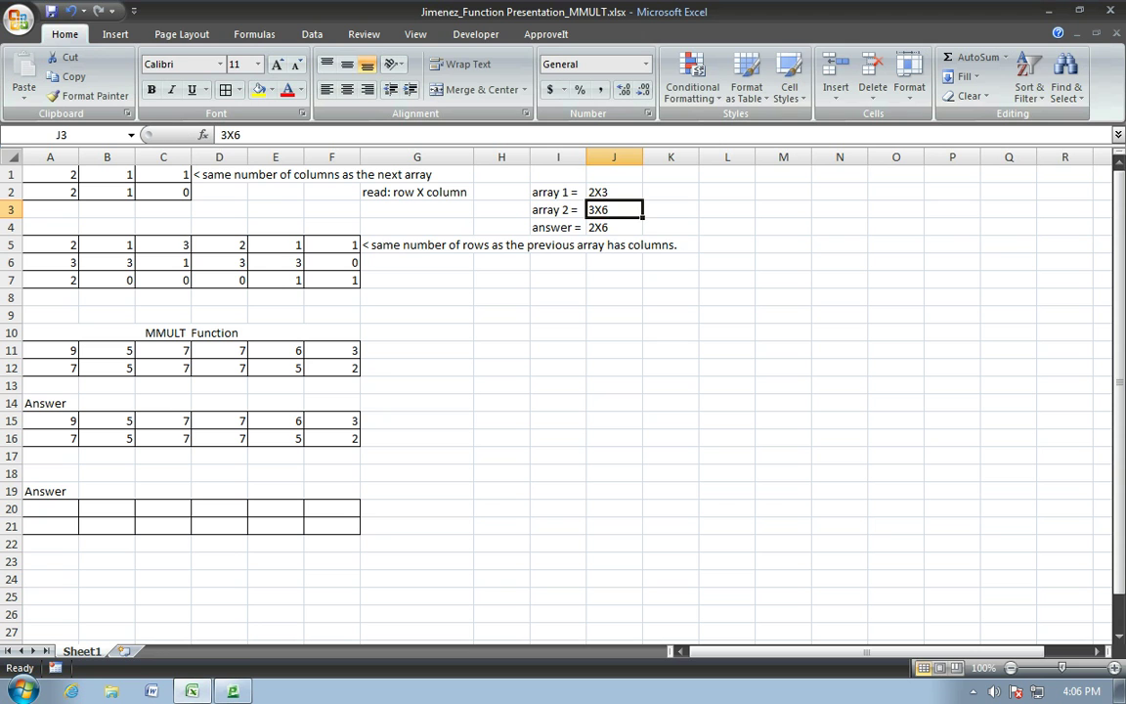
key(Return)
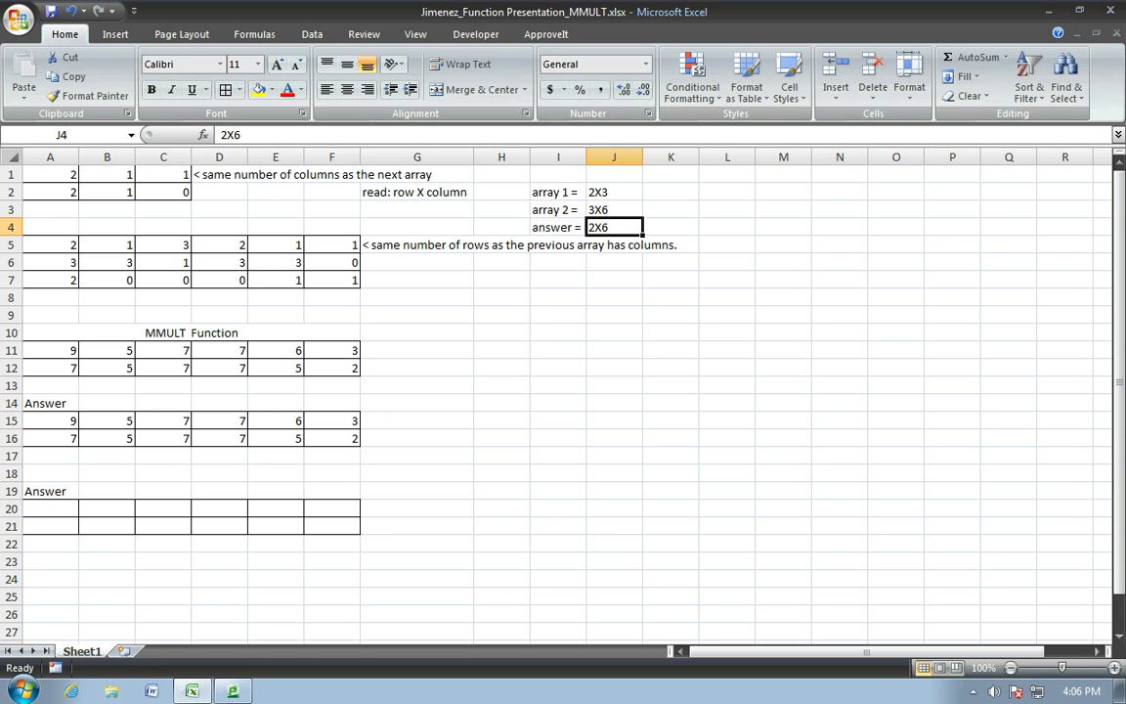
- Check the rows and columns of the blank grid A20:F21 against the filled result blocks A11:F12 and A15:F16
click(50, 526)
click(50, 509)
click(50, 526)
click(107, 526)
click(50, 508)
click(50, 526)
click(50, 508)
click(50, 526)
click(50, 508)
click(106, 508)
click(163, 490)
click(219, 508)
click(274, 508)
click(332, 508)
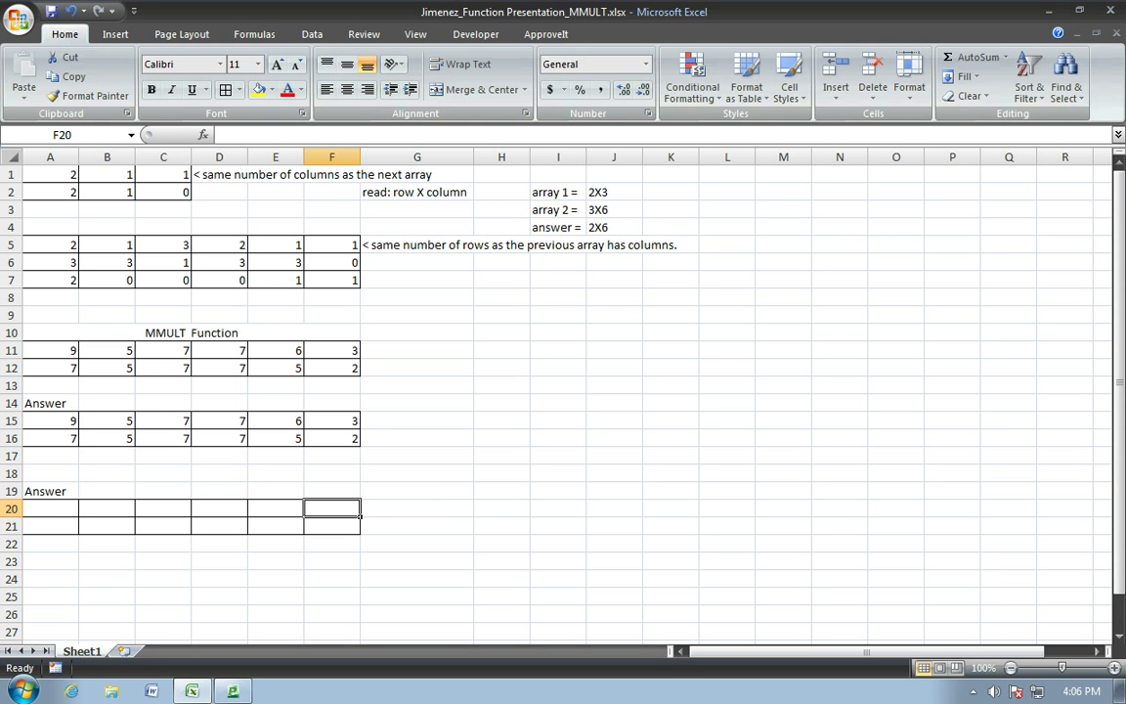
drag(50, 349, 417, 385)
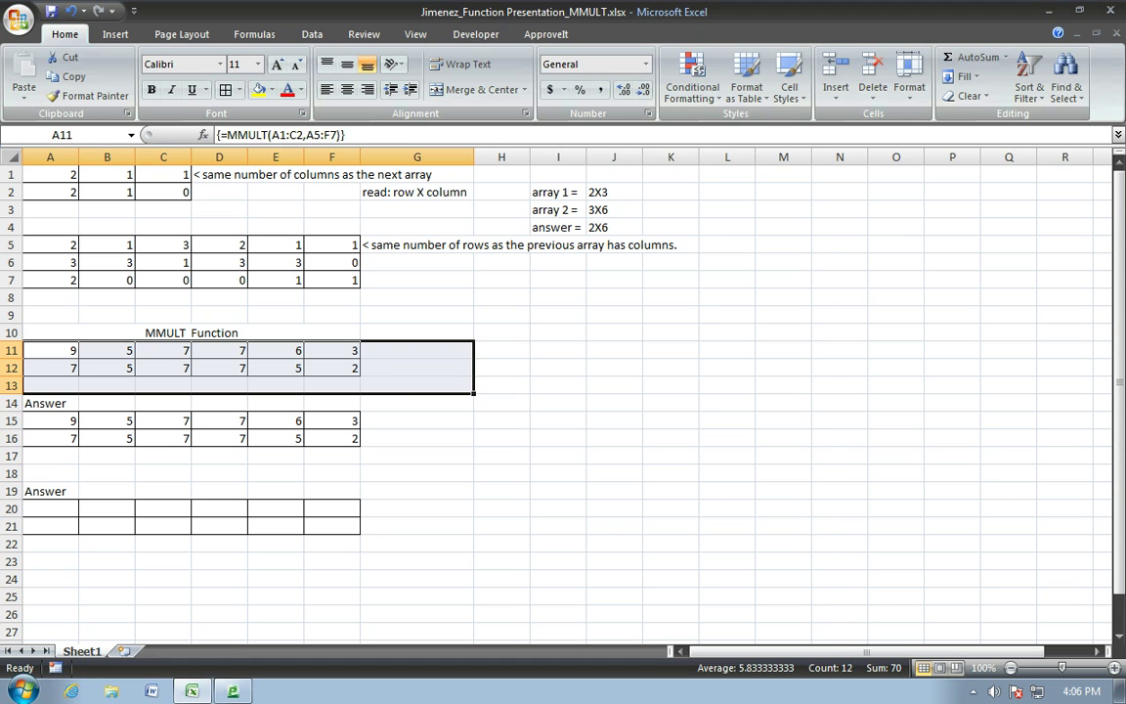
drag(331, 438, 50, 420)
click(49, 508)
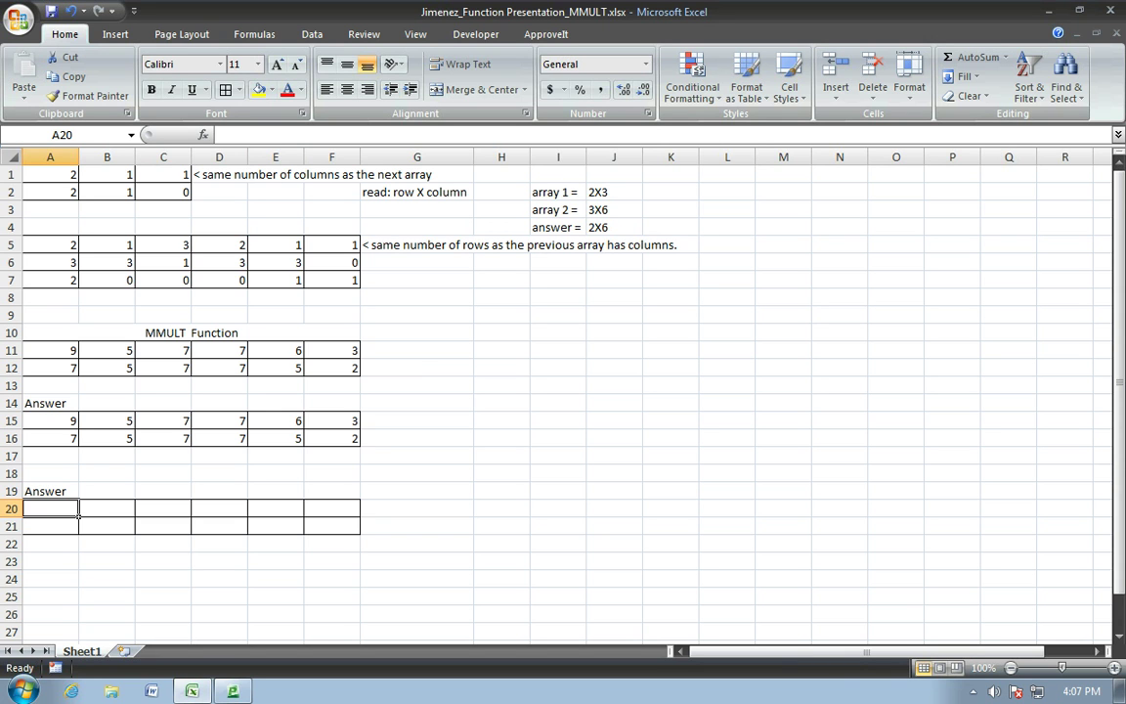
- Enter =MMULT(A1:C2,A5:F7) as an ordinary, non-array formula with the answer grid A20:F21 selected
click(50, 561)
click(76, 509)
drag(78, 510, 338, 527)
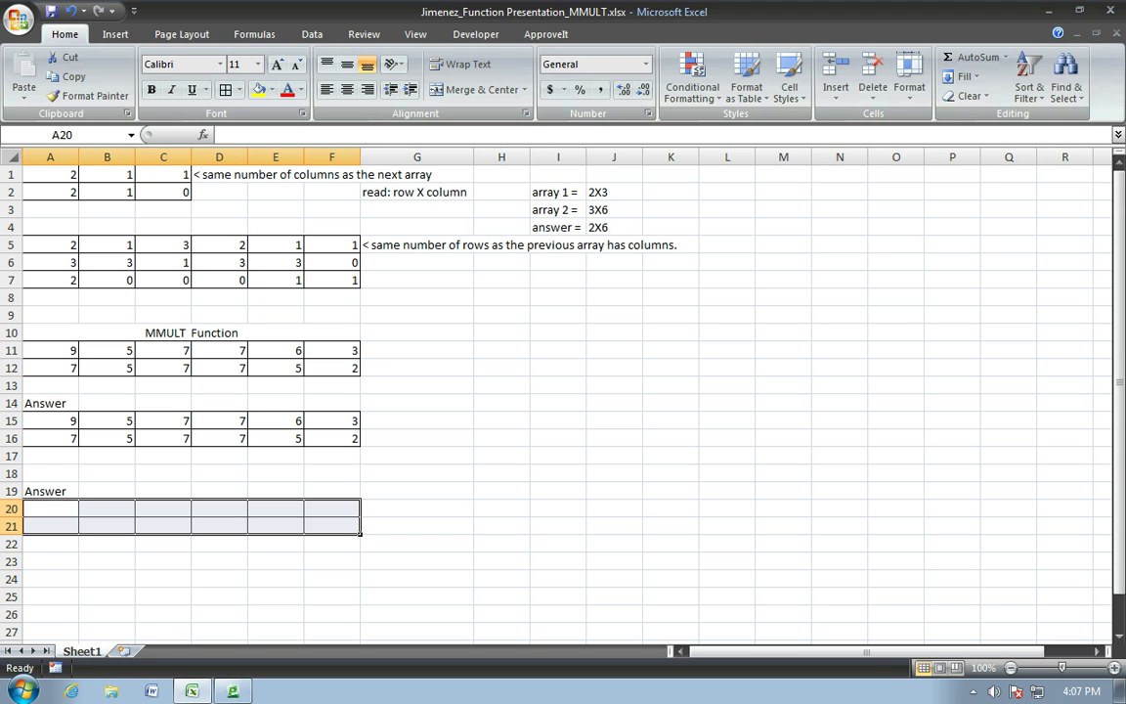
text(=)
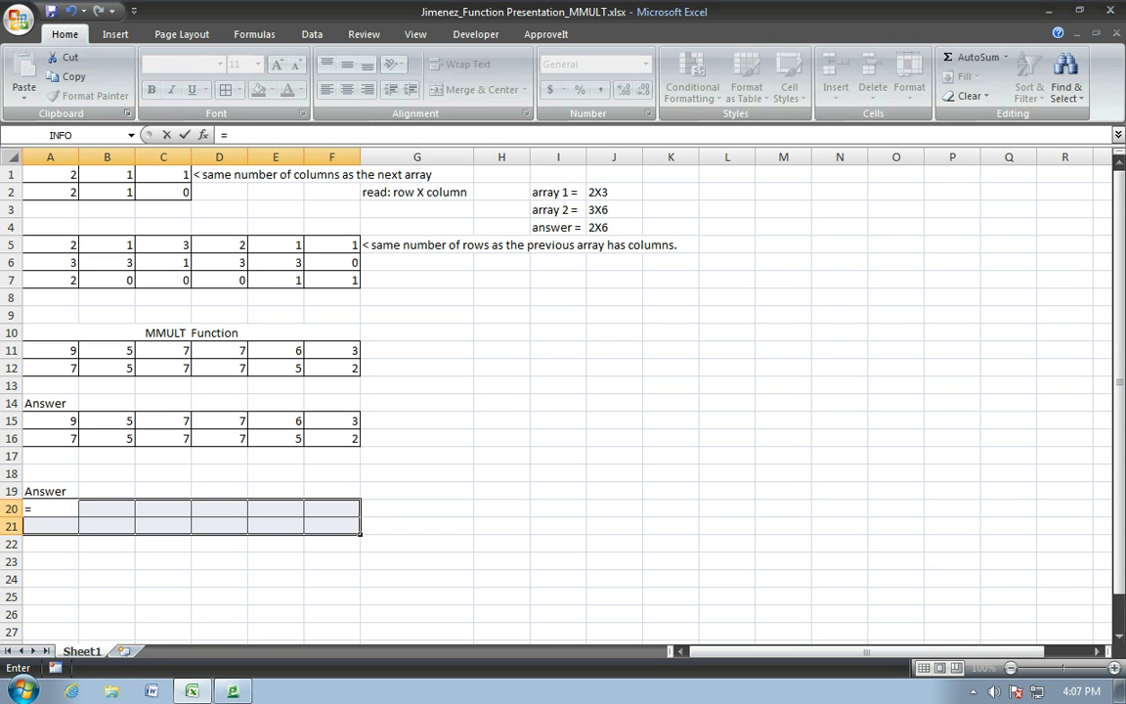
text(M)
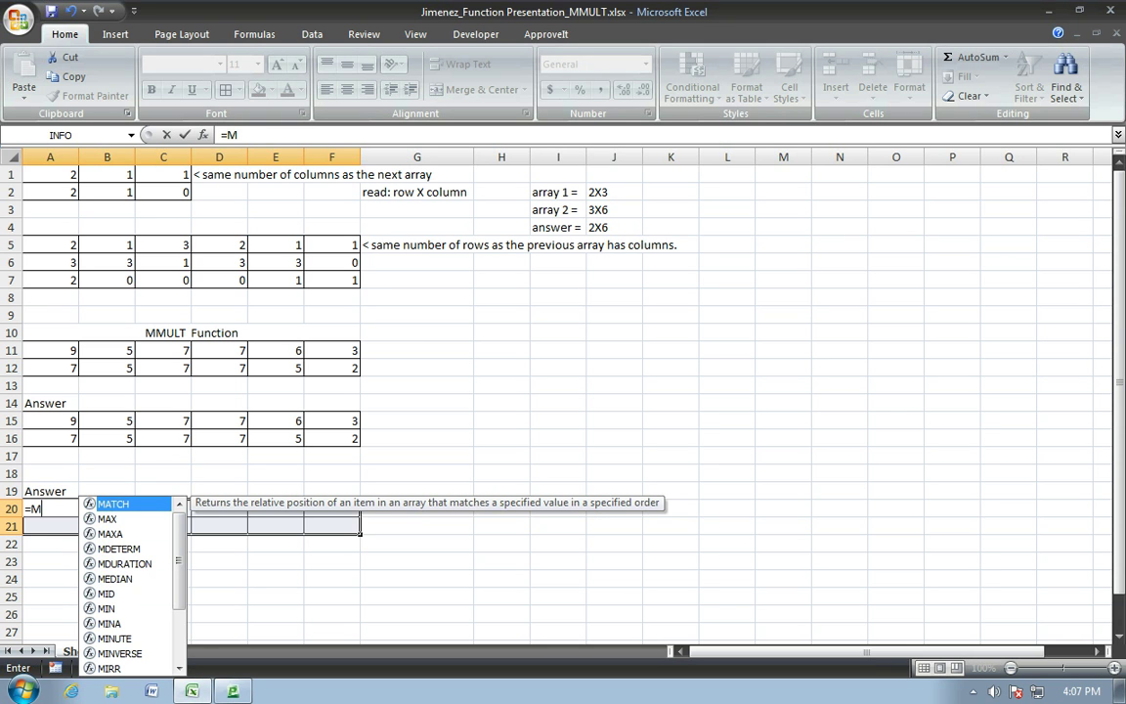
text(MULT()
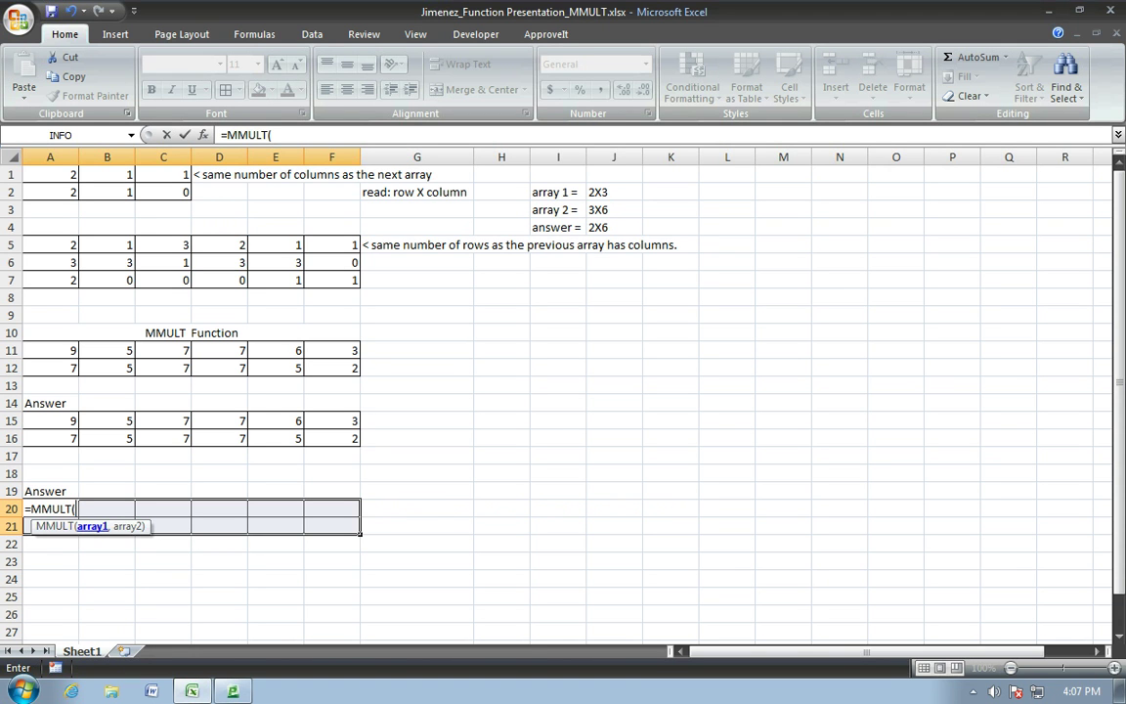
drag(50, 176, 189, 197)
text(,)
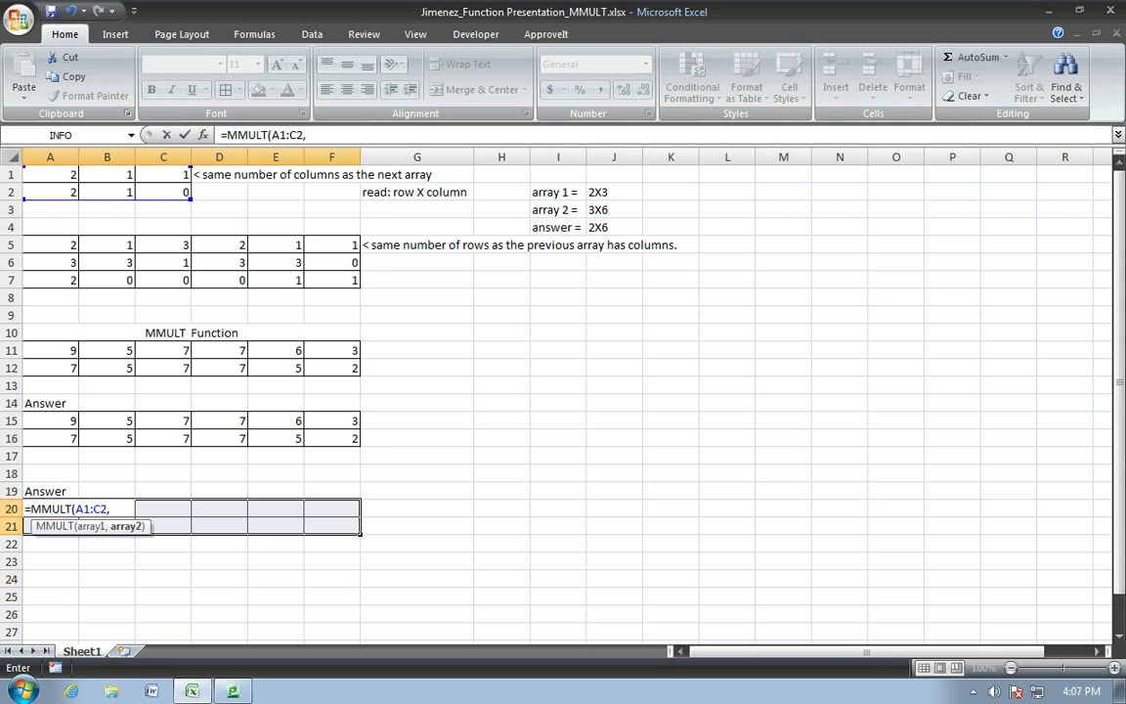
drag(51, 244, 354, 284)
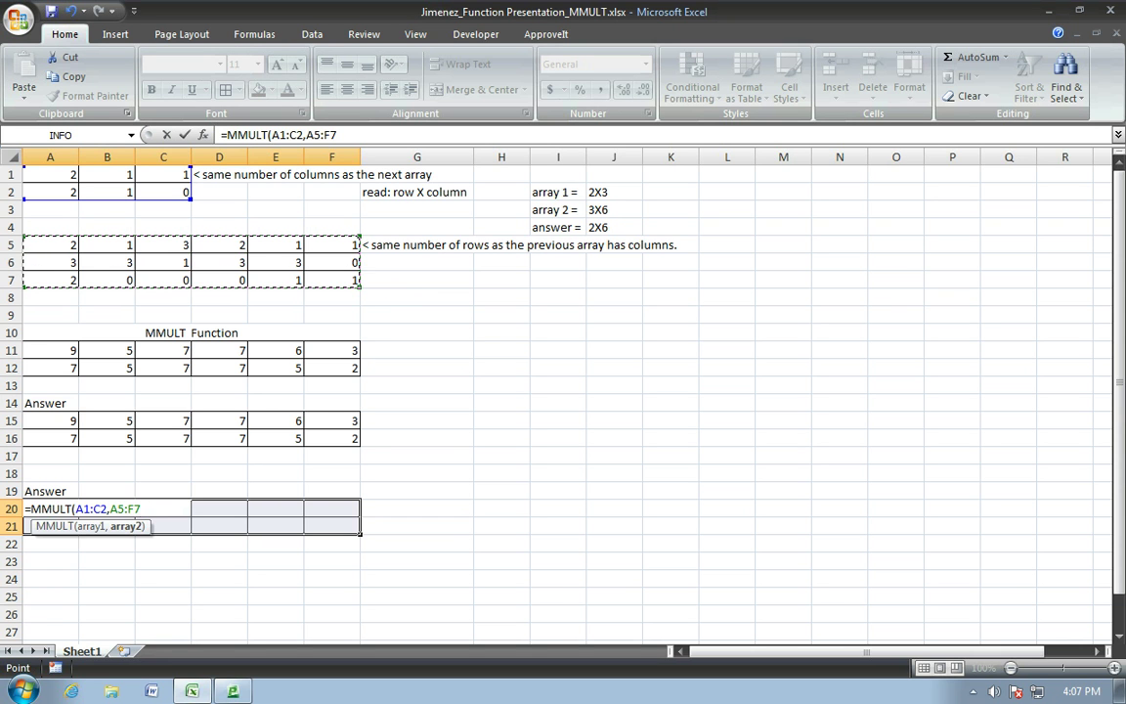
text())
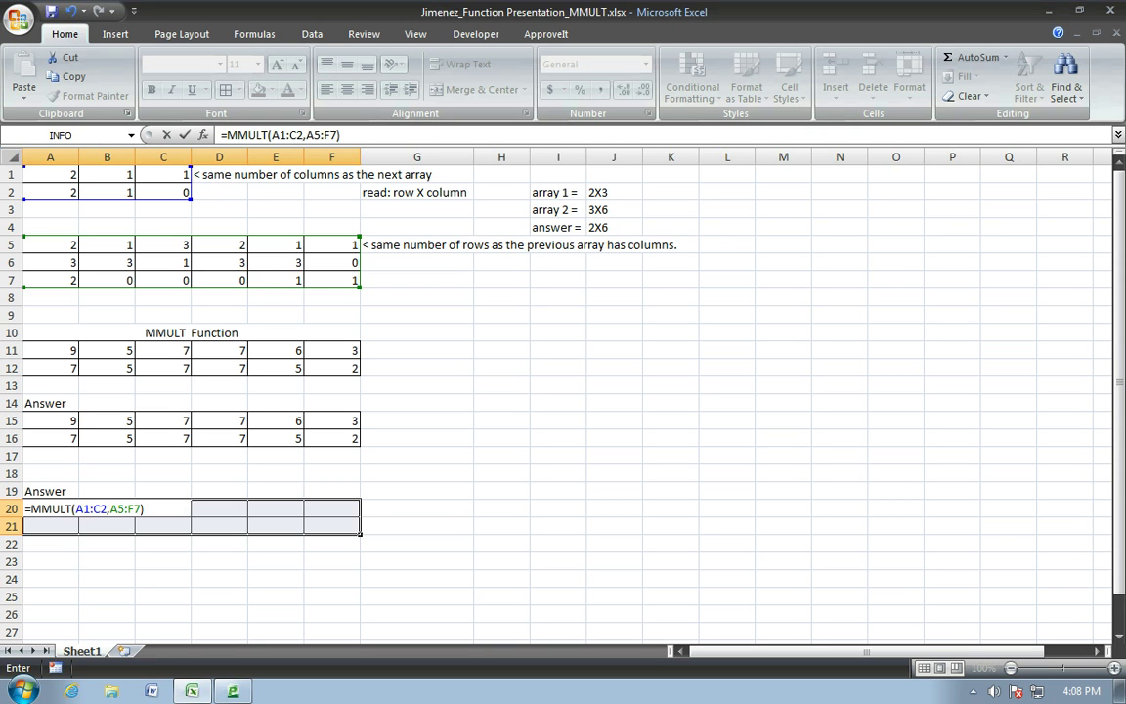
key(Return)
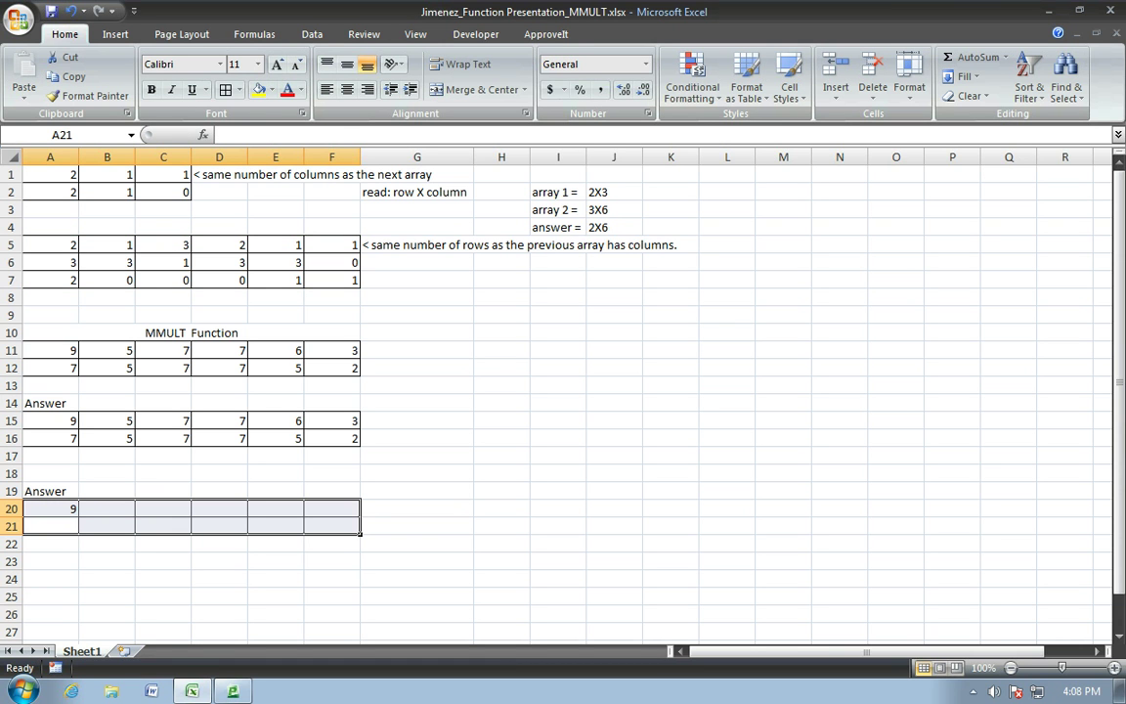
- Compare the formula in A20 with the array formula in A15, and check the remaining cells of the answer grid A20:F21
click(78, 509)
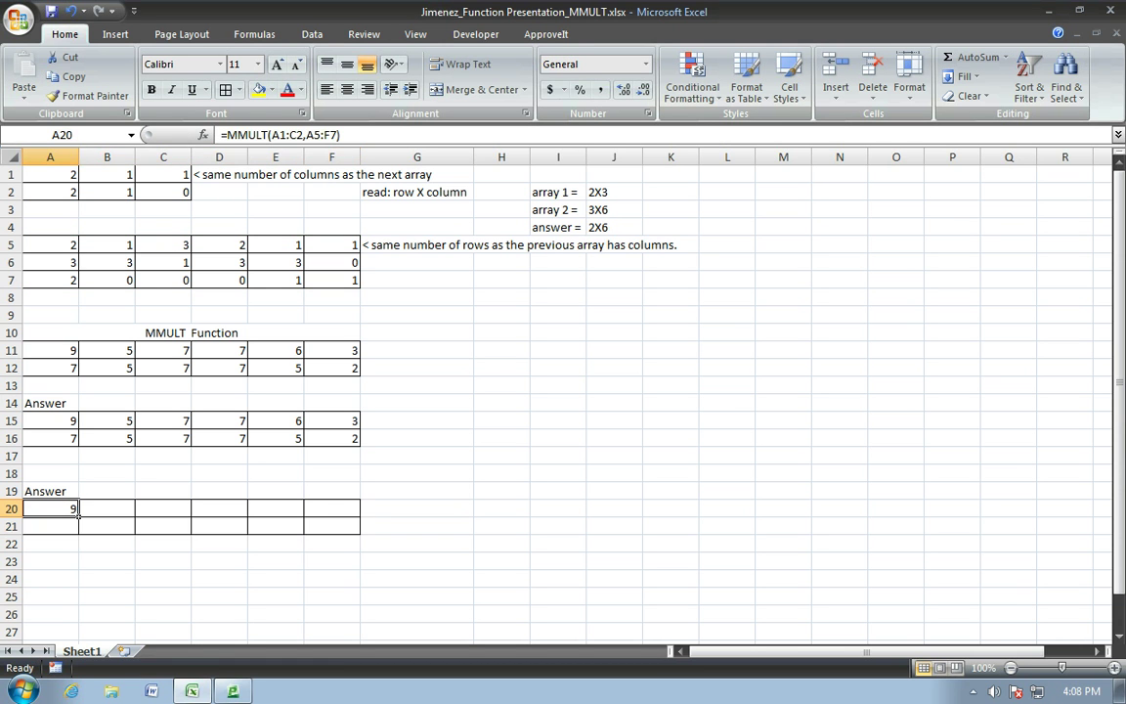
click(58, 350)
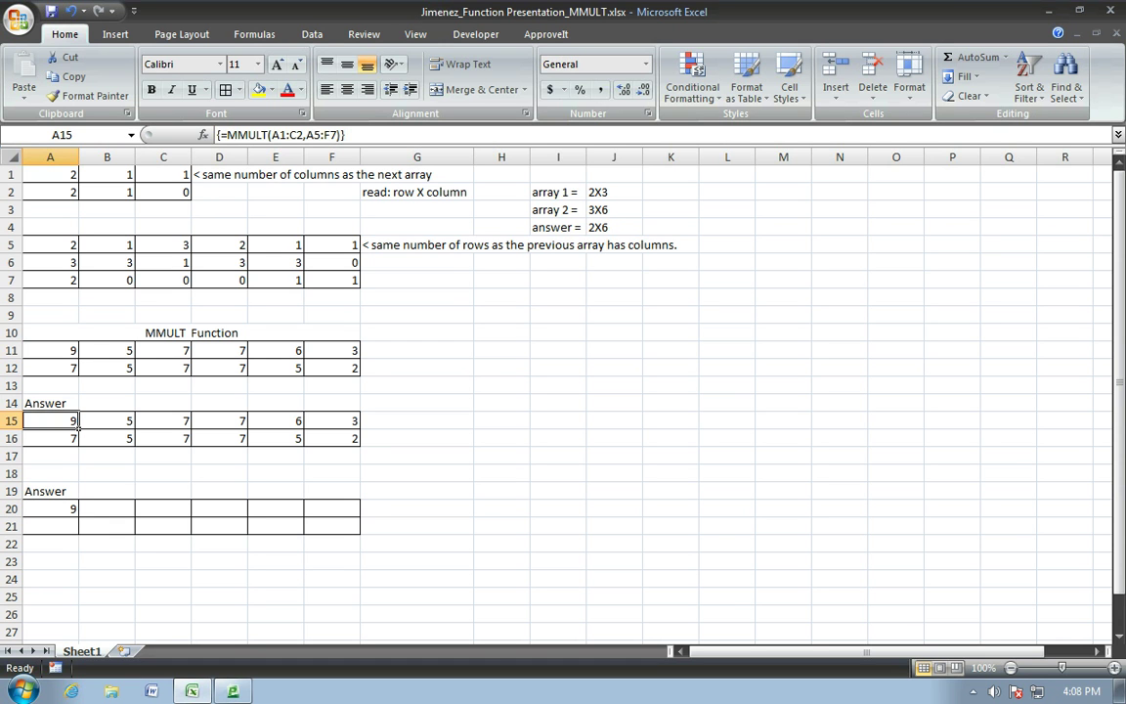
click(77, 420)
click(78, 509)
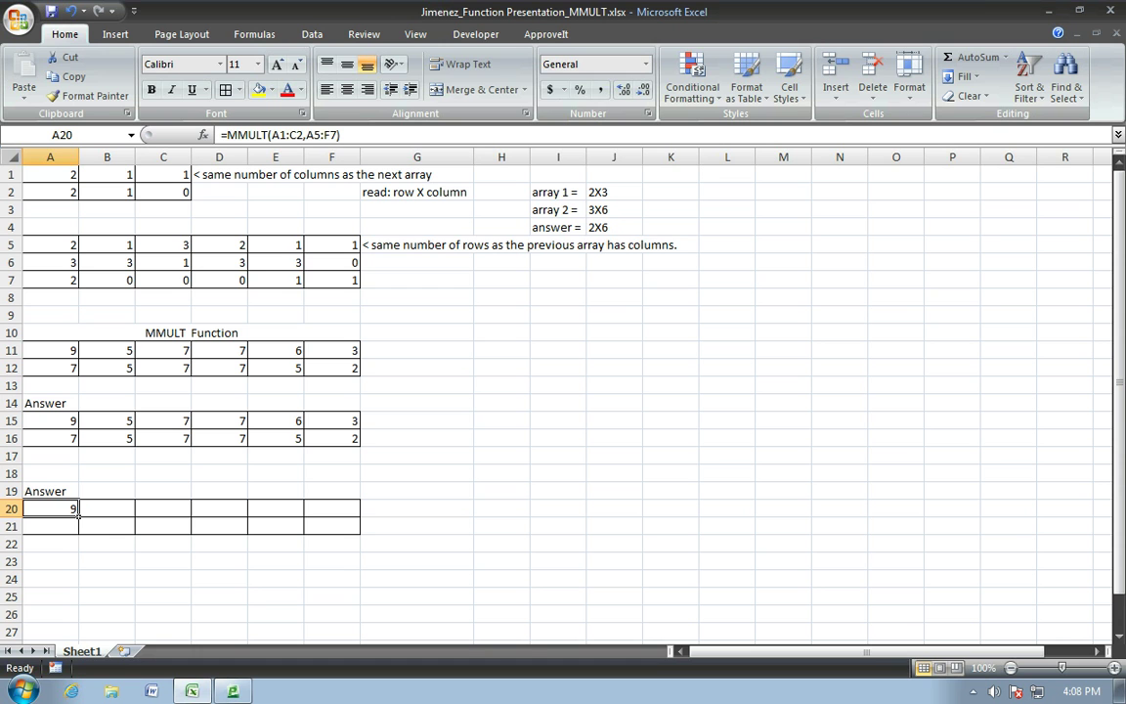
click(131, 510)
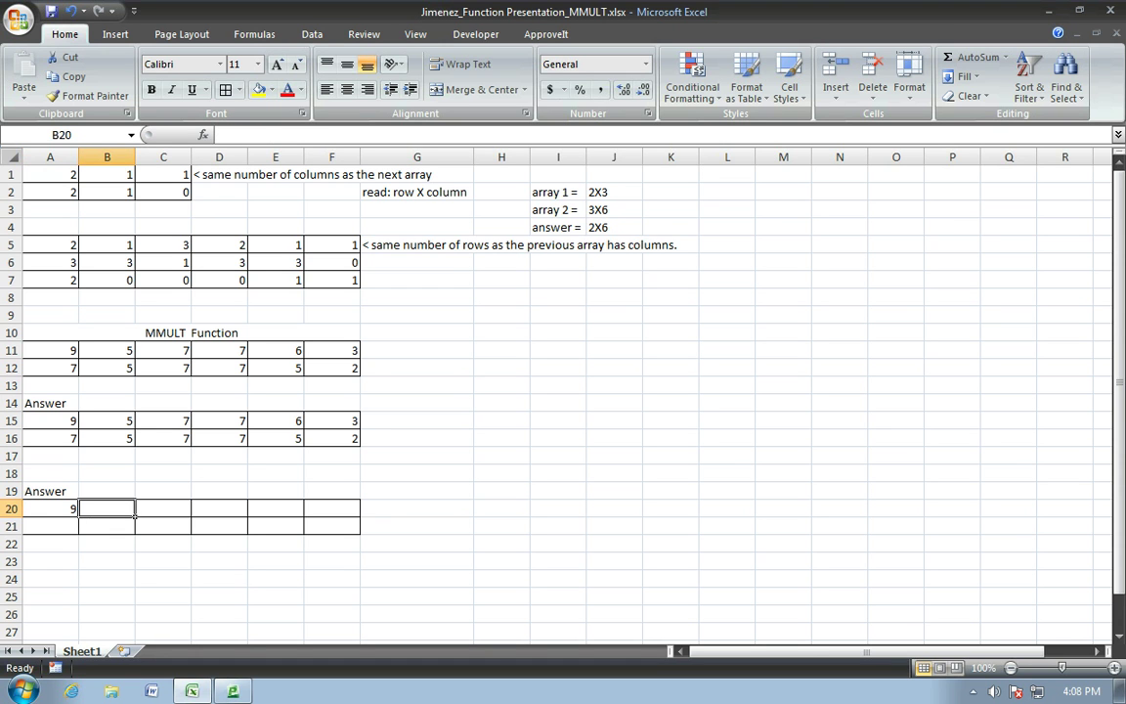
drag(73, 508, 337, 528)
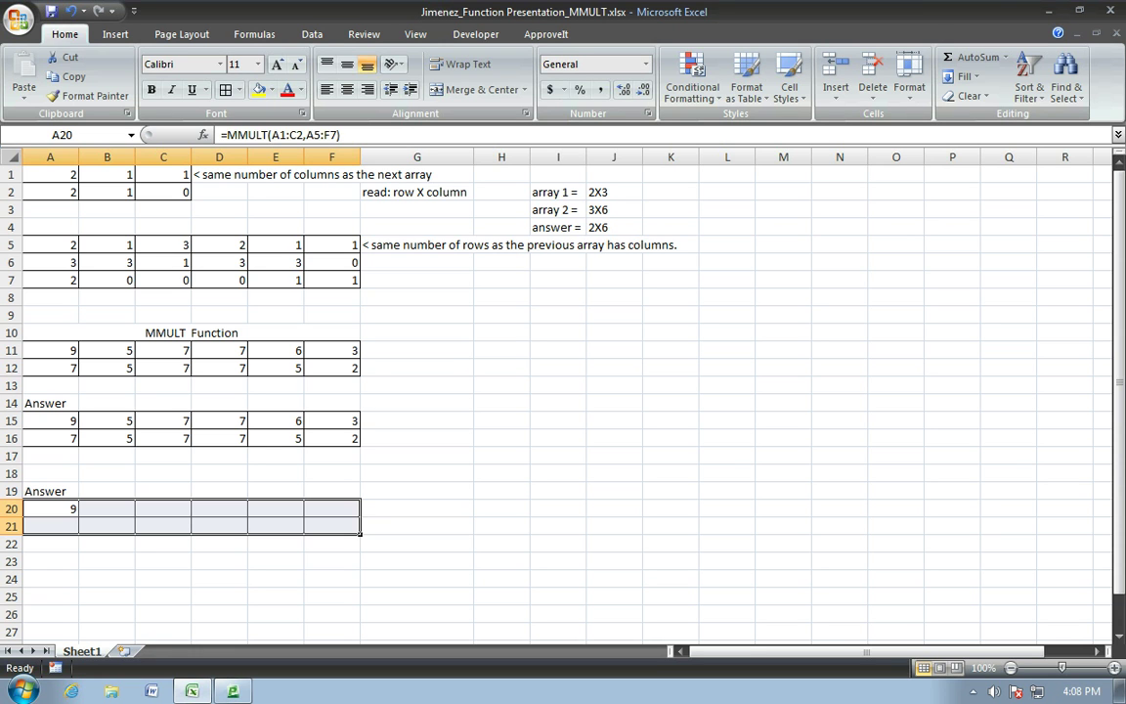
click(73, 525)
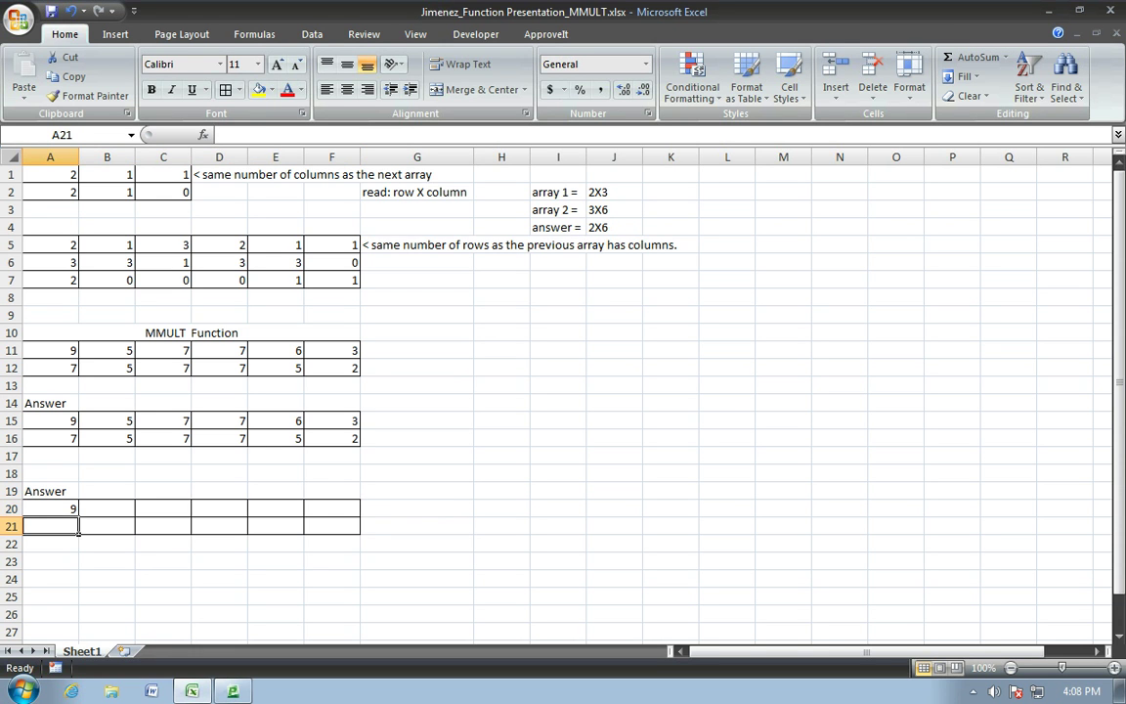
click(77, 508)
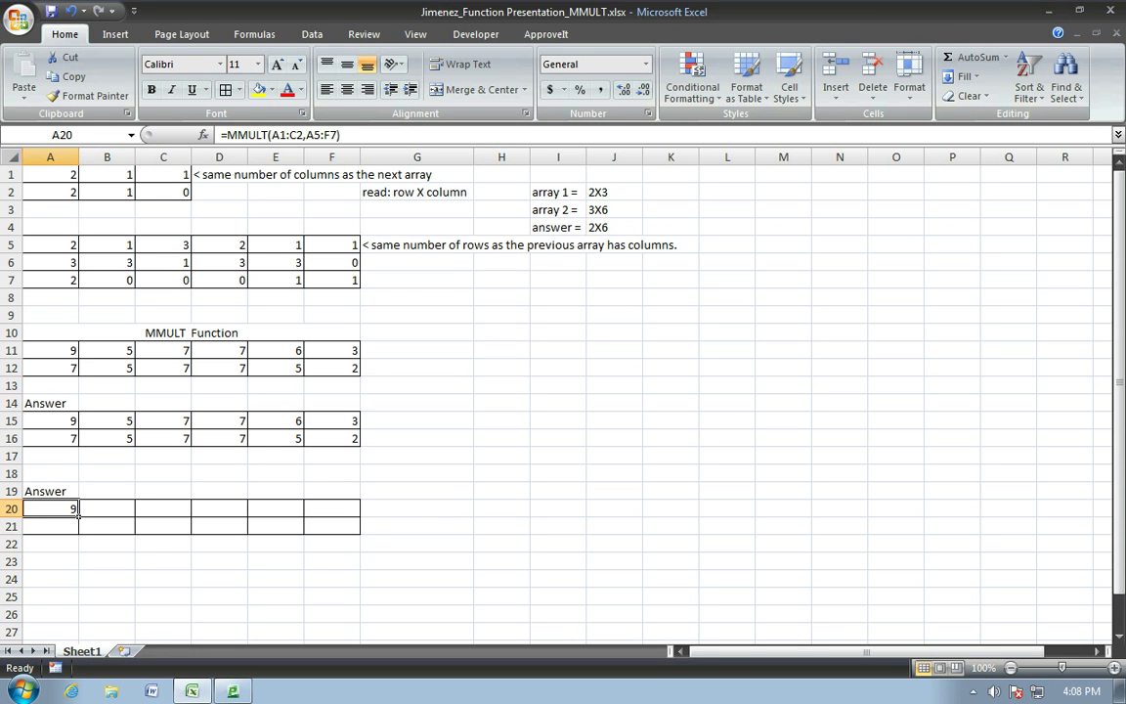
- Fill the whole answer grid A20:F21 with the array formula {=MMULT(A1:C2,A5:F7)}
drag(77, 508, 360, 530)
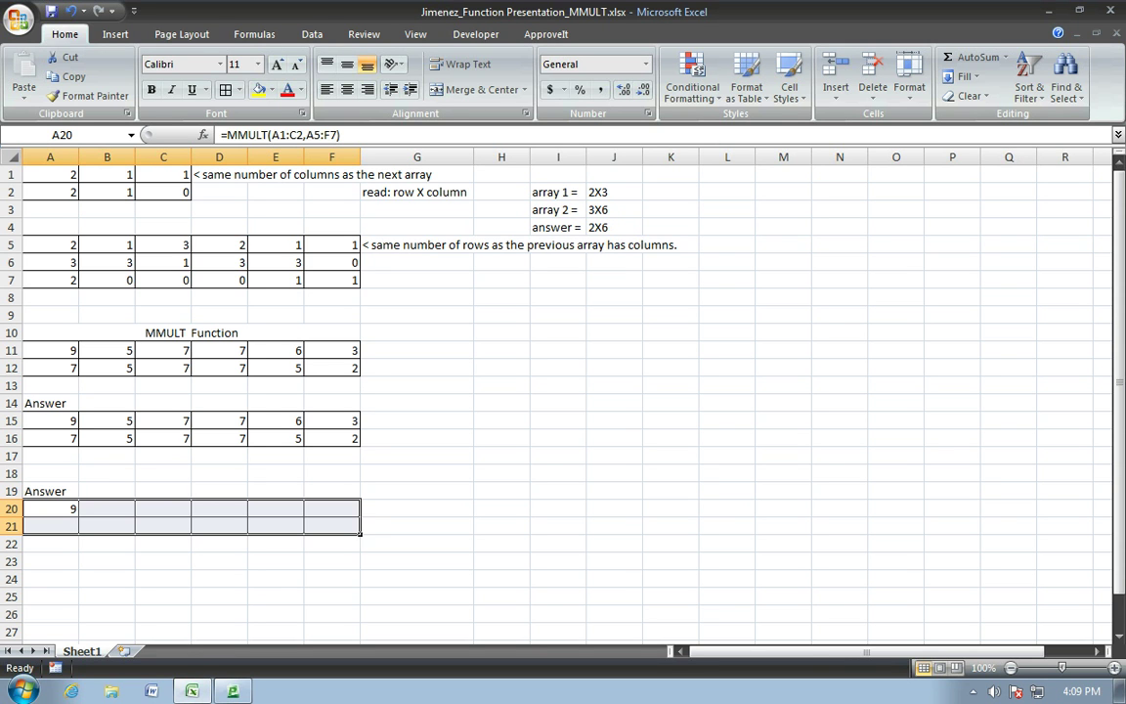
text(=)
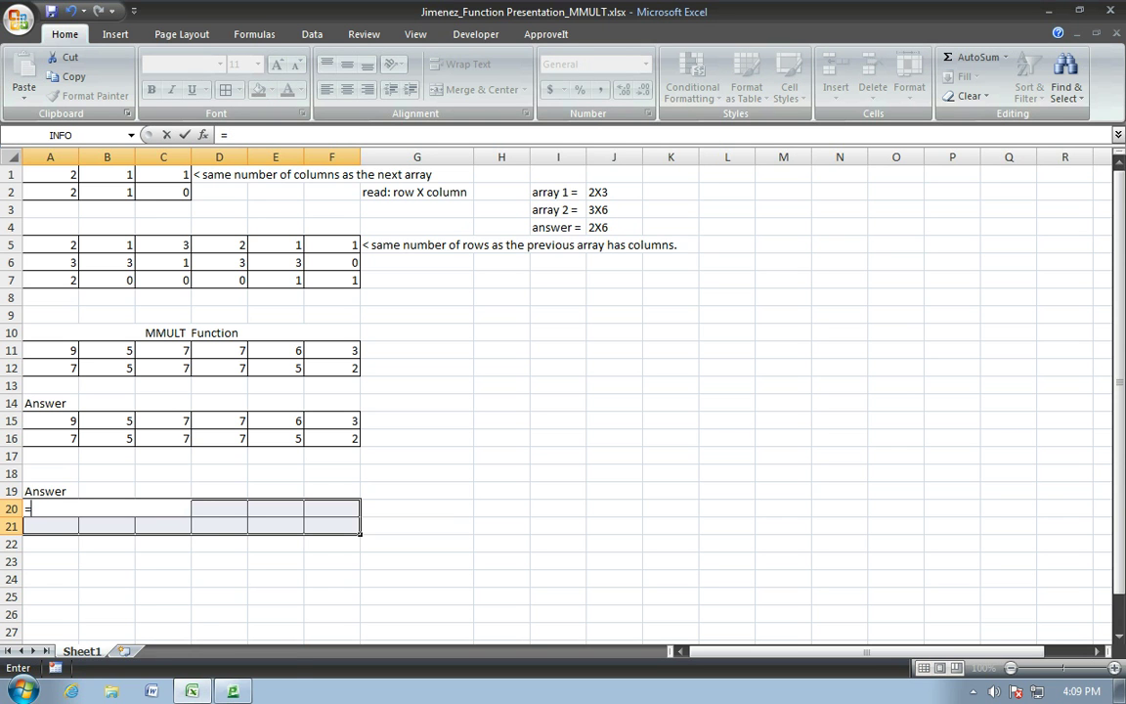
text(MMULT)
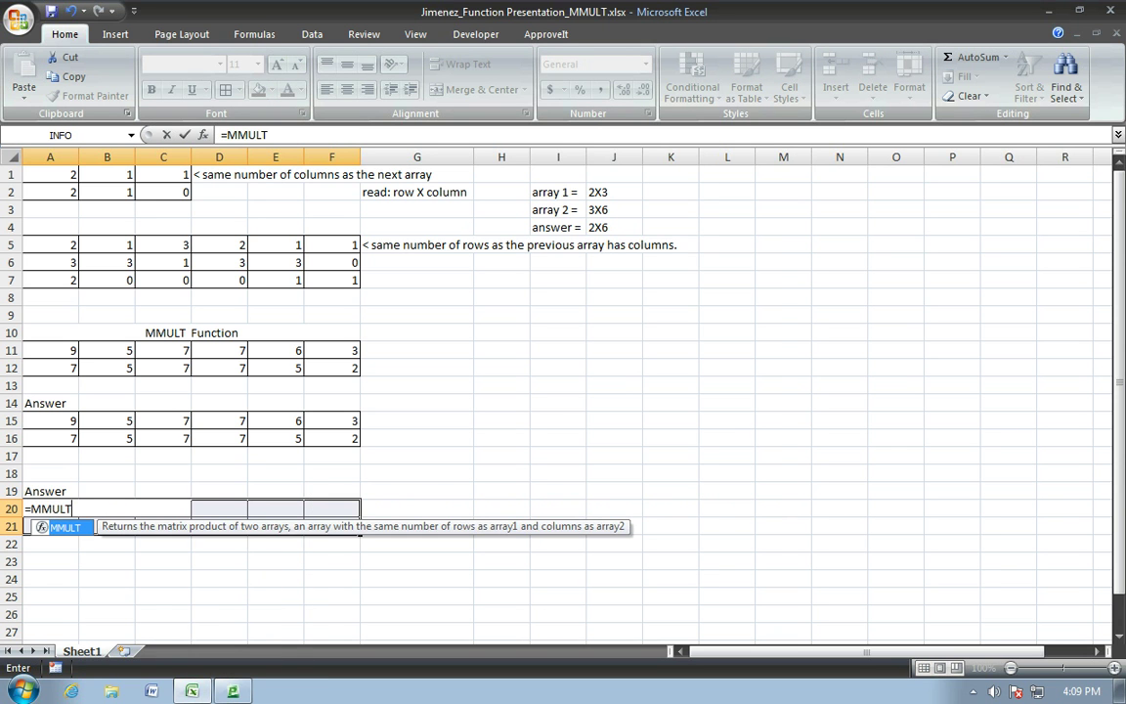
text(()
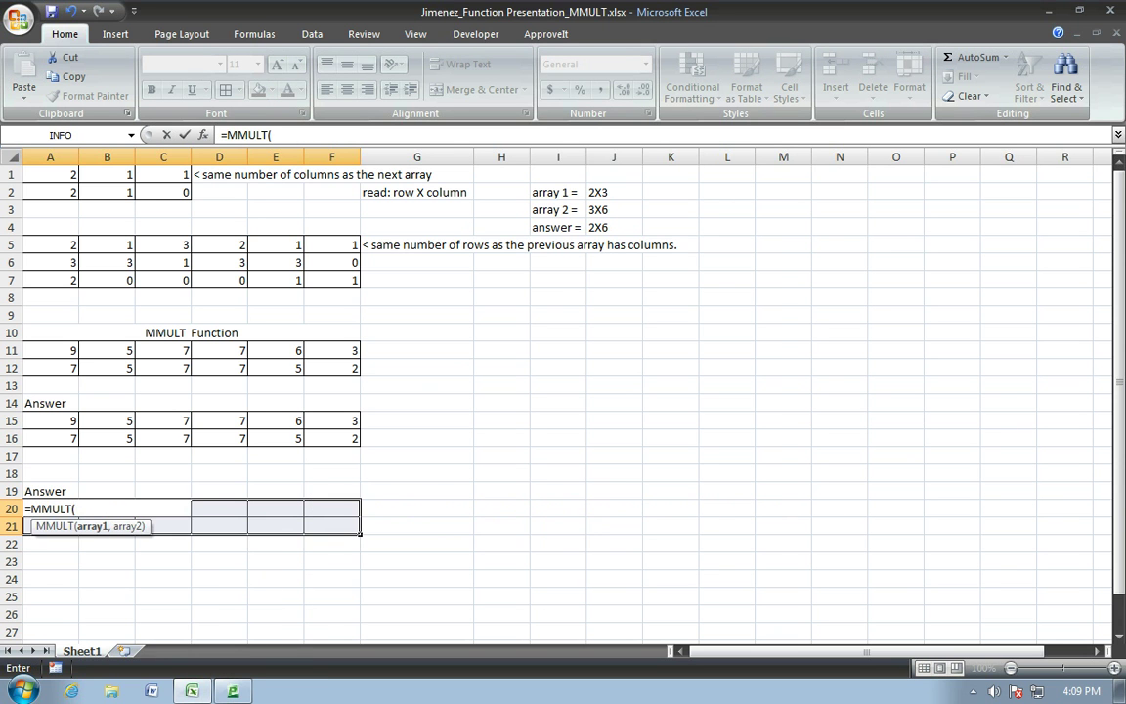
drag(50, 174, 163, 191)
text(,)
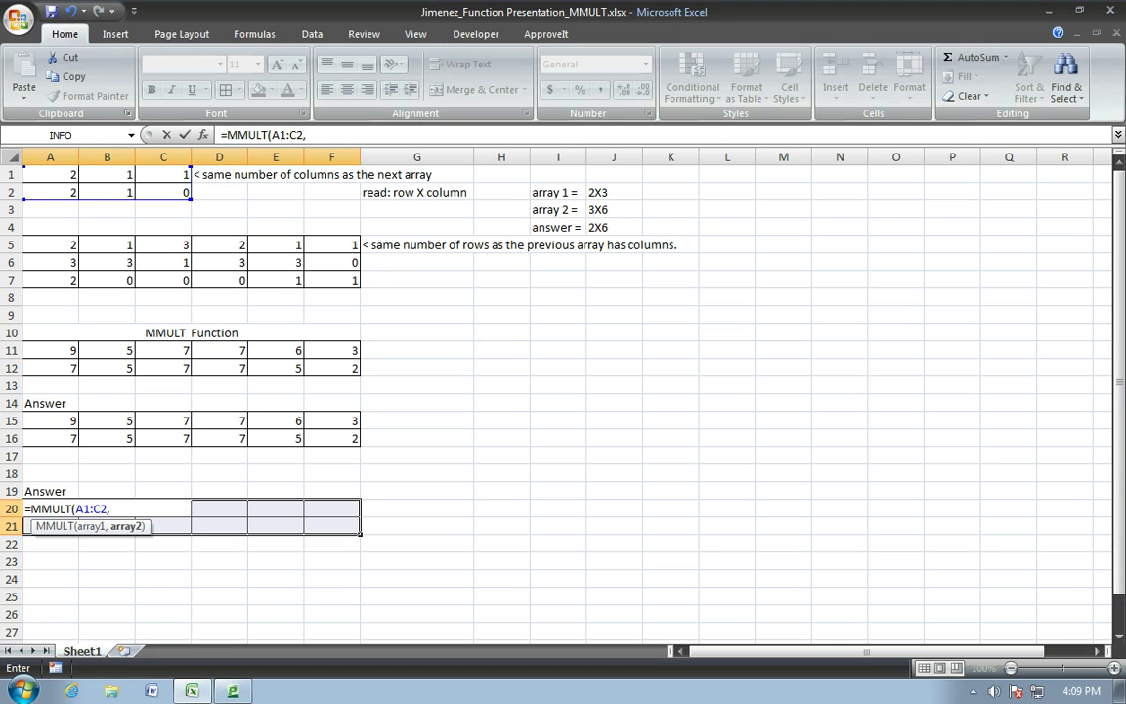
click(73, 244)
drag(74, 245, 354, 281)
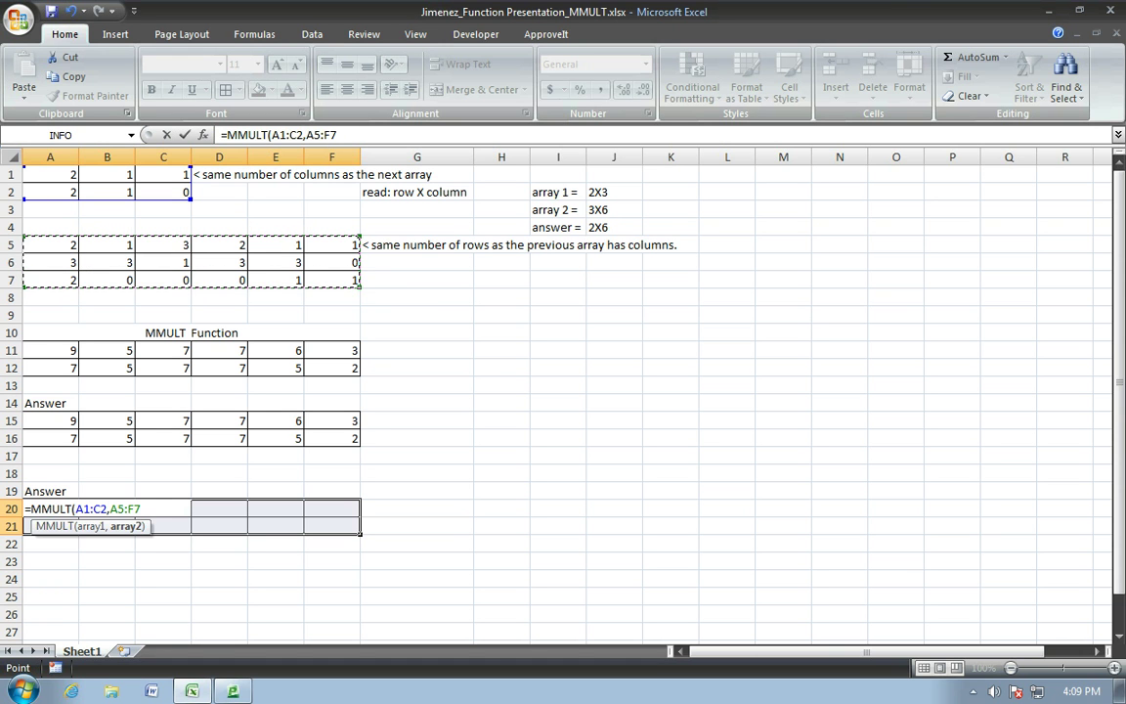
text())
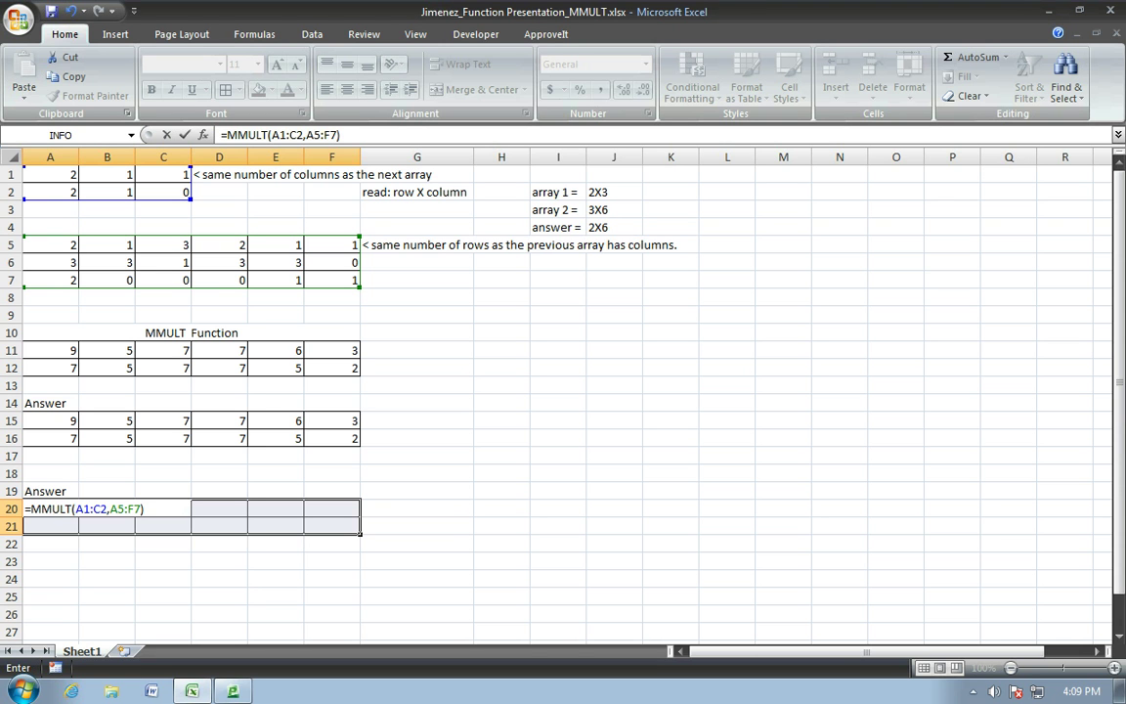
key(ctrl+shift+Return)
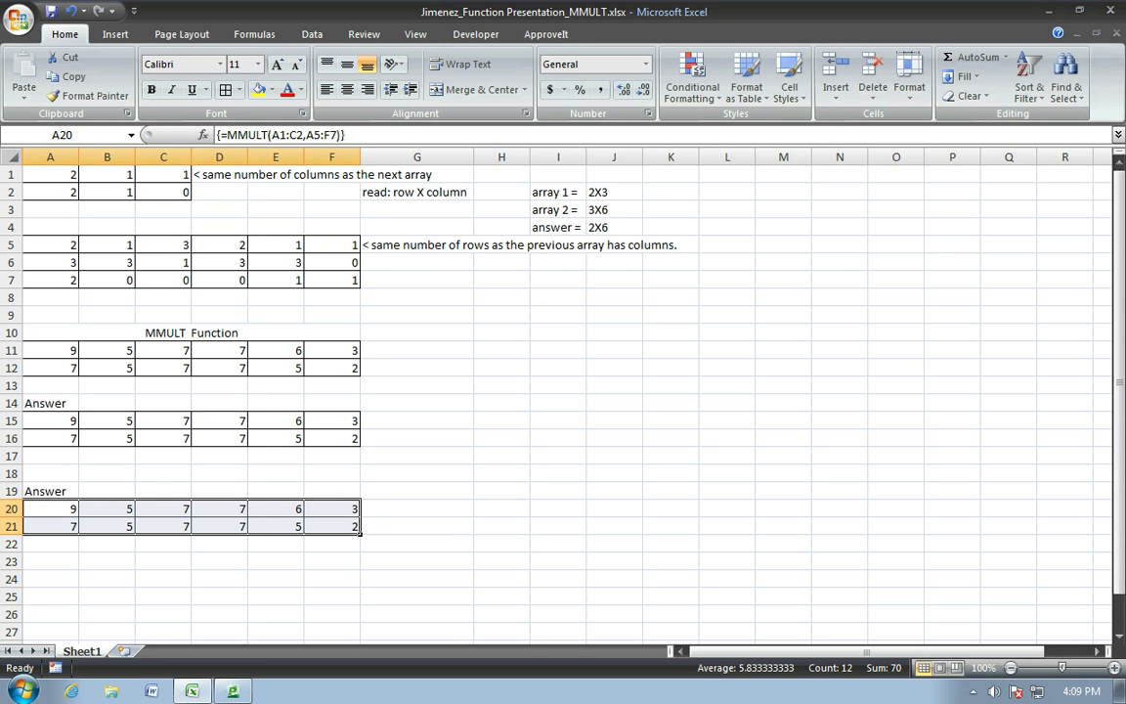
- Review the filled answer grid A20:F21 and its array formula
click(106, 543)
click(50, 543)
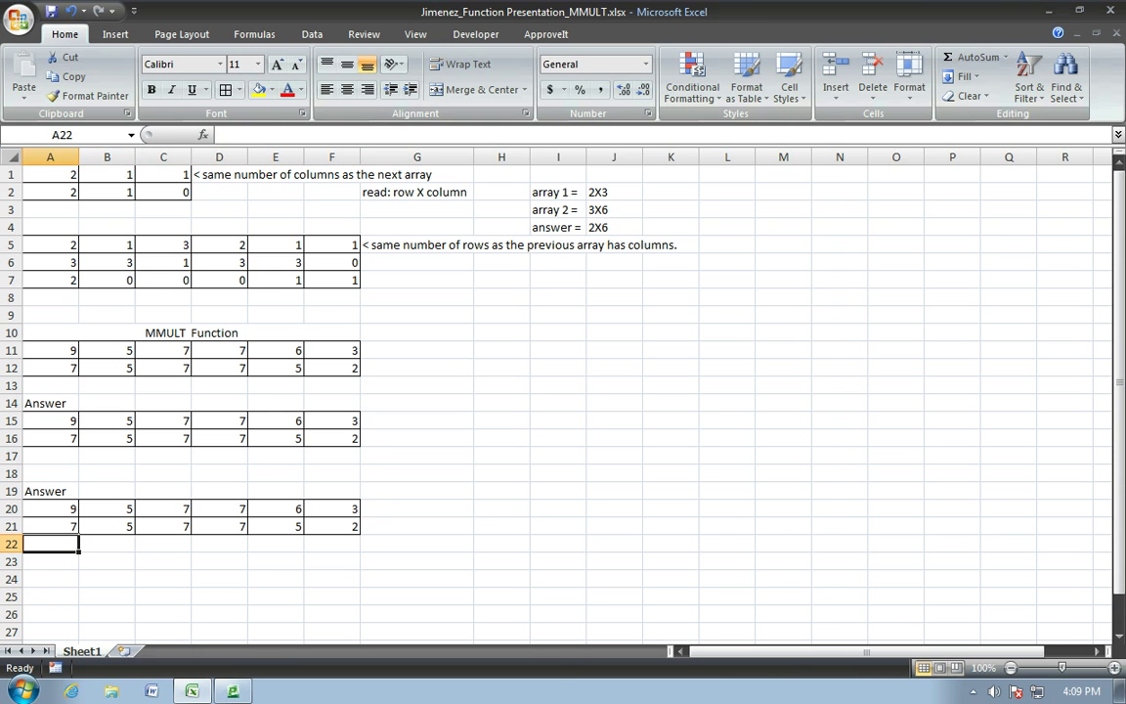
drag(50, 508, 356, 528)
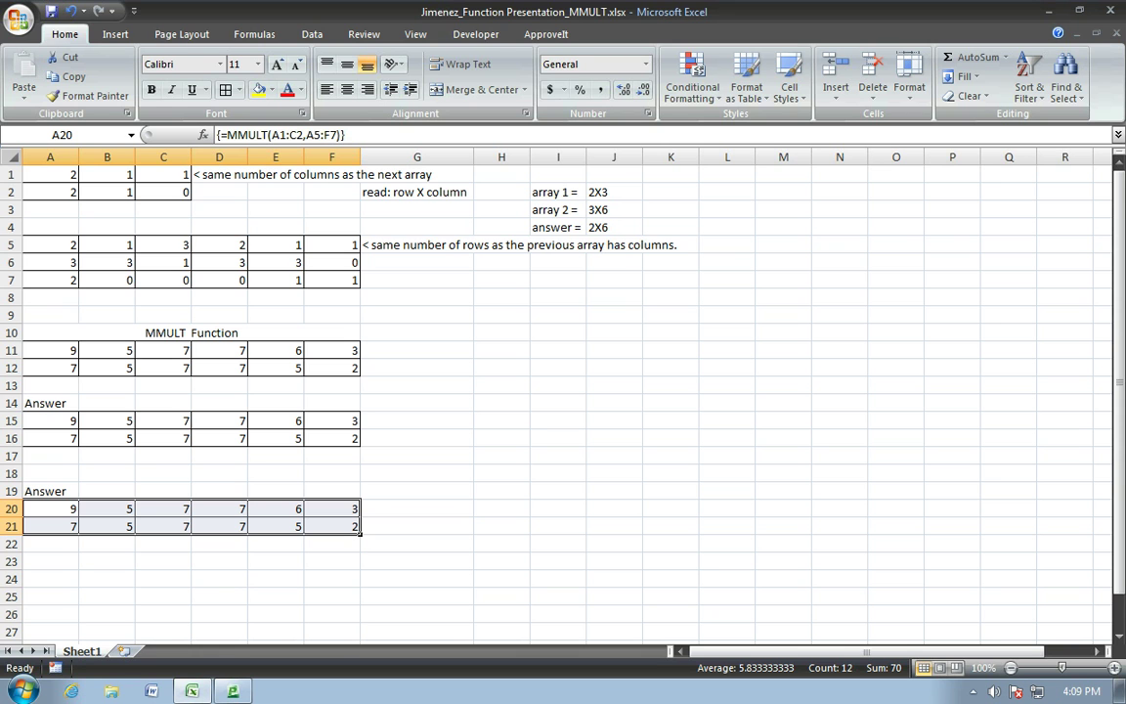